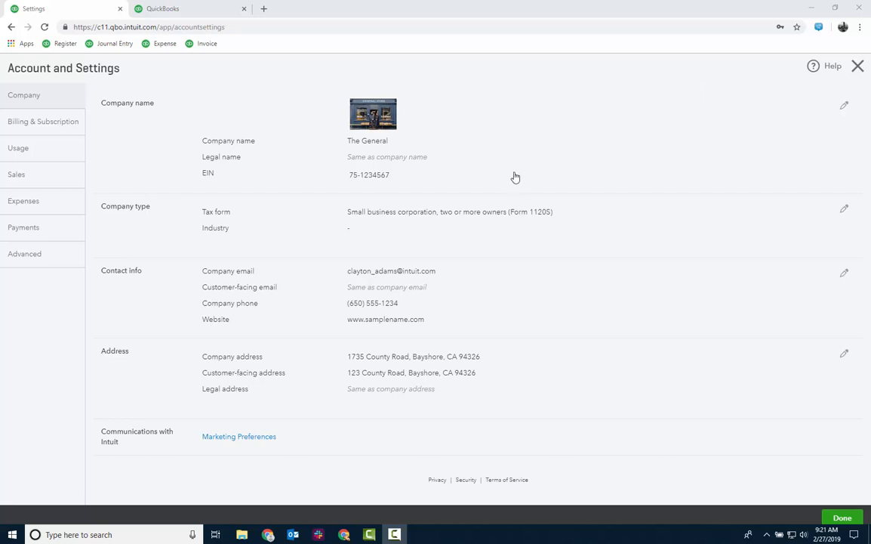
Examine the editable company name, legal name and EIN settings and leave them without saving.
left_click(474, 149)
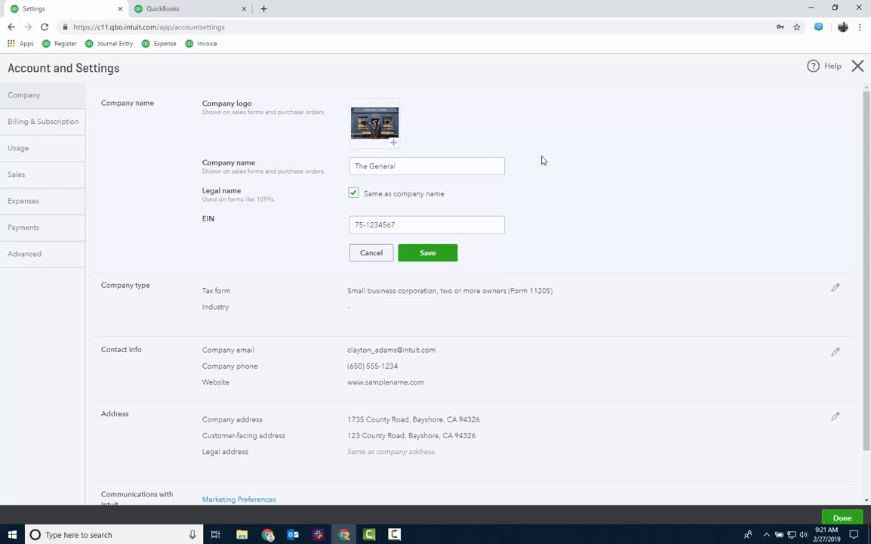
left_click(371, 254)
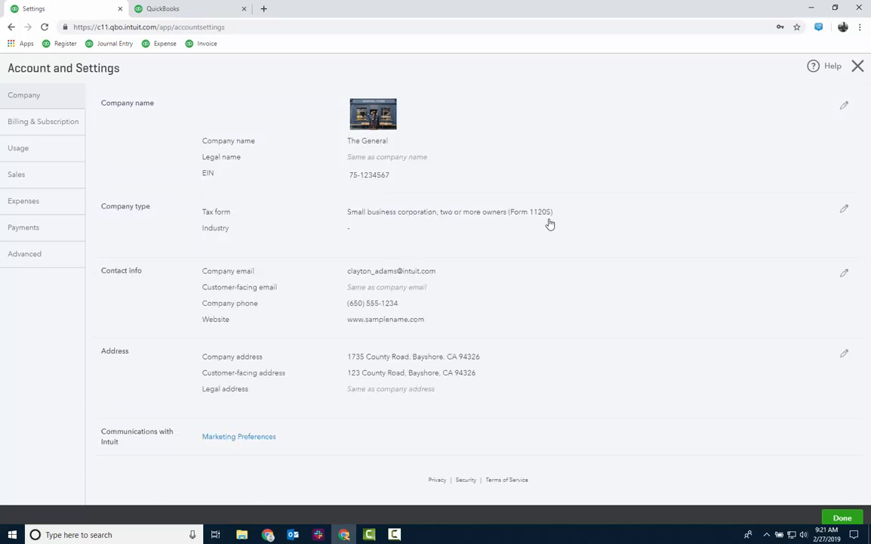
Examine the tax form choices in the company type settings and look up industries matching "Reli", without saving.
left_click(652, 226)
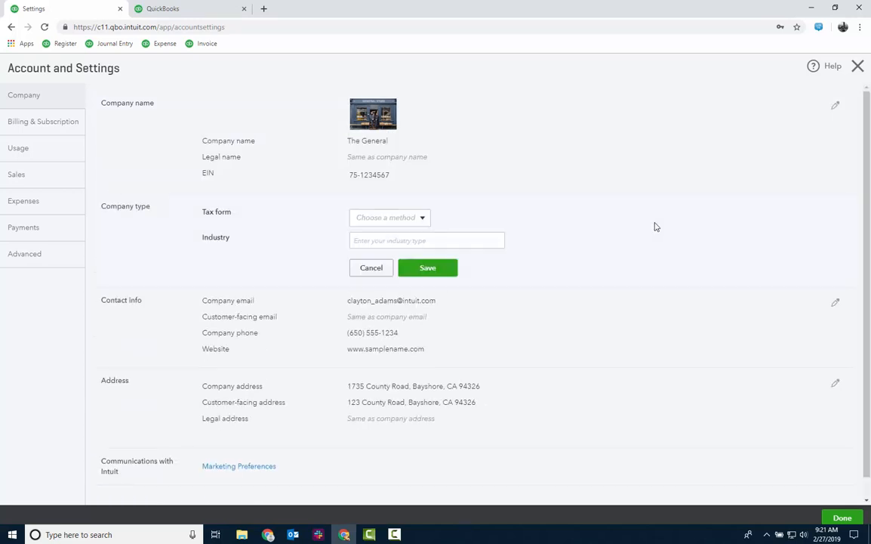
left_click(421, 219)
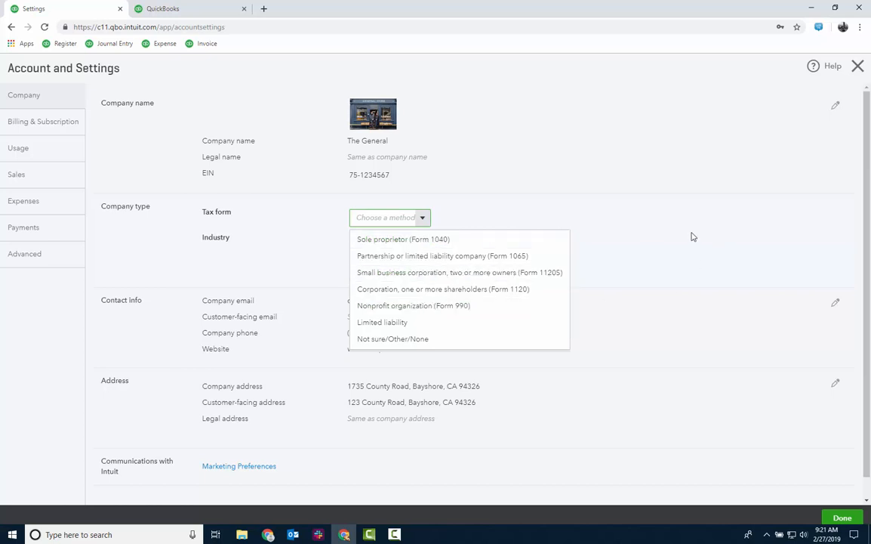
left_click(502, 258)
left_click(462, 241)
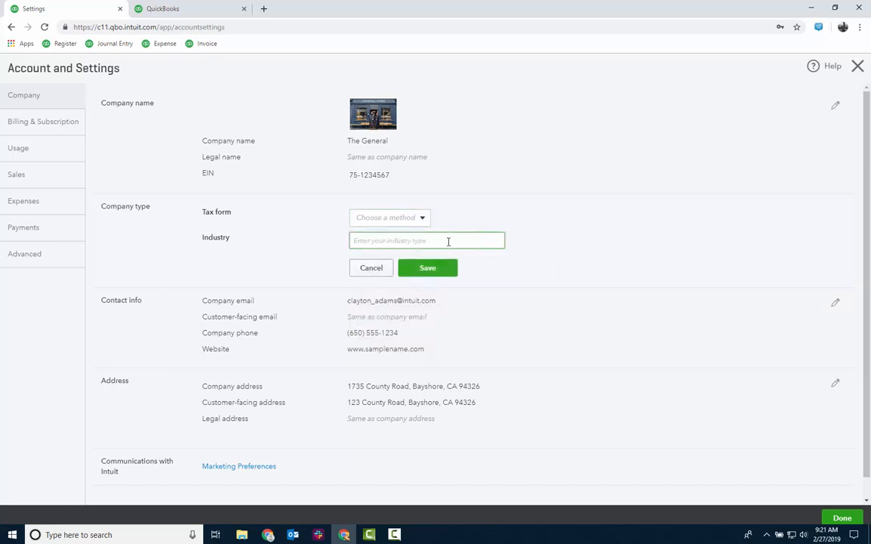
type("re")
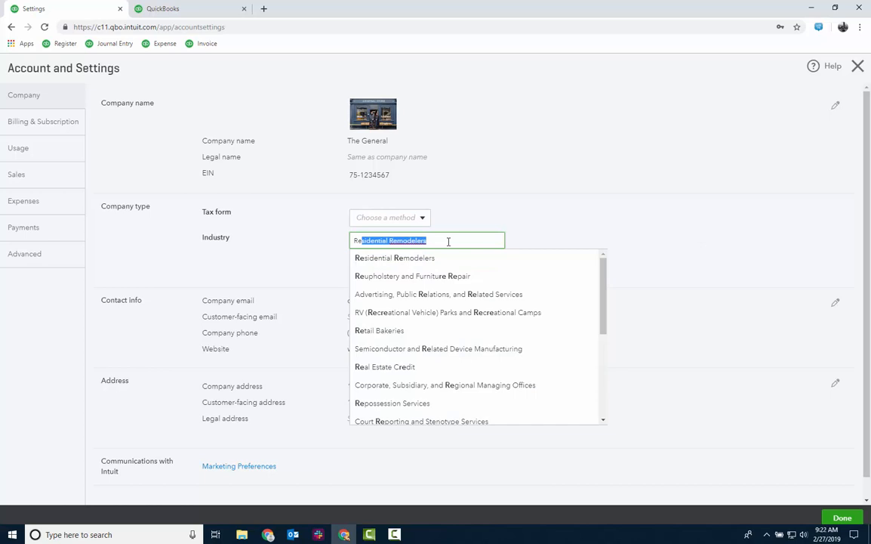
type("li")
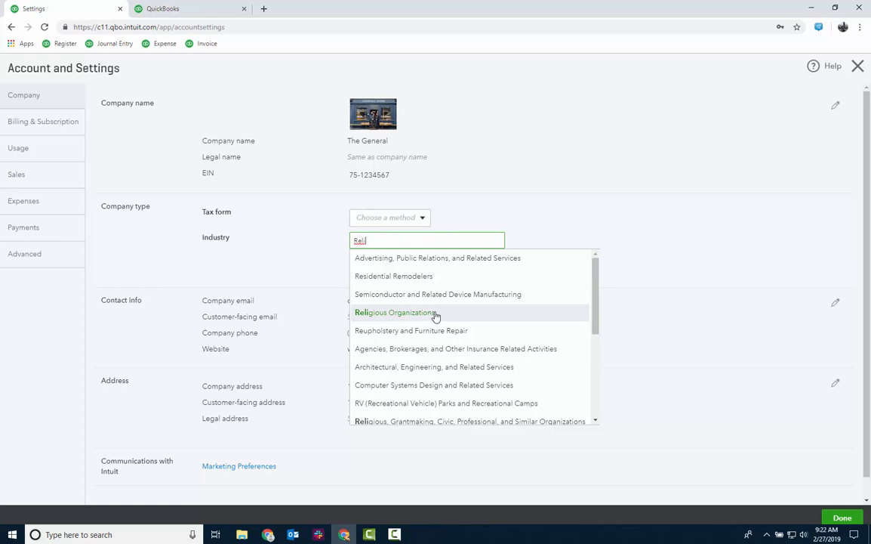
left_click(638, 199)
left_click(413, 243)
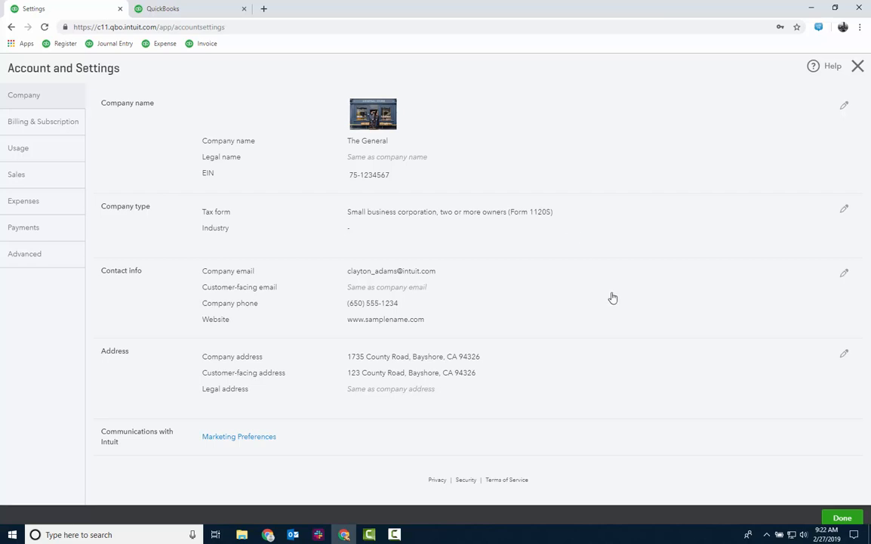
Examine the company, customer-facing and legal address settings, highlight the customer-facing address label, and leave without saving.
left_click(546, 377)
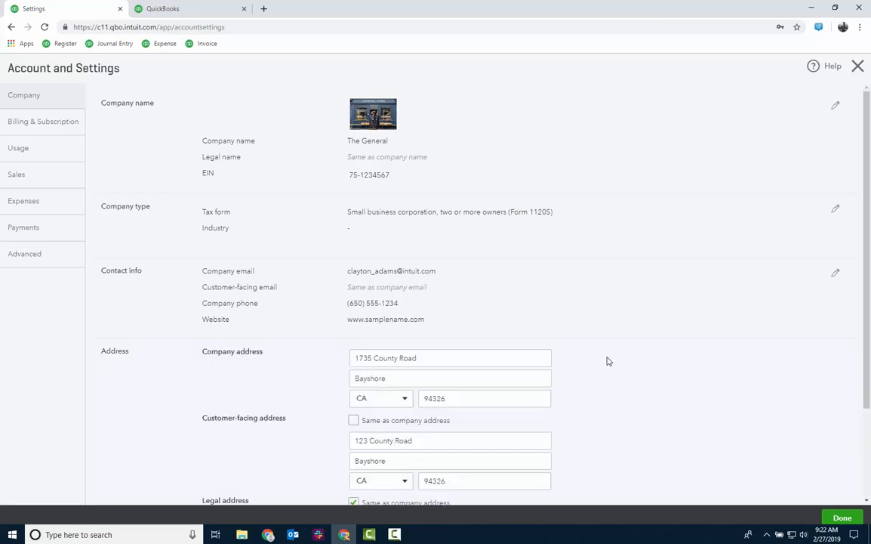
scroll(608, 359, "down", 2)
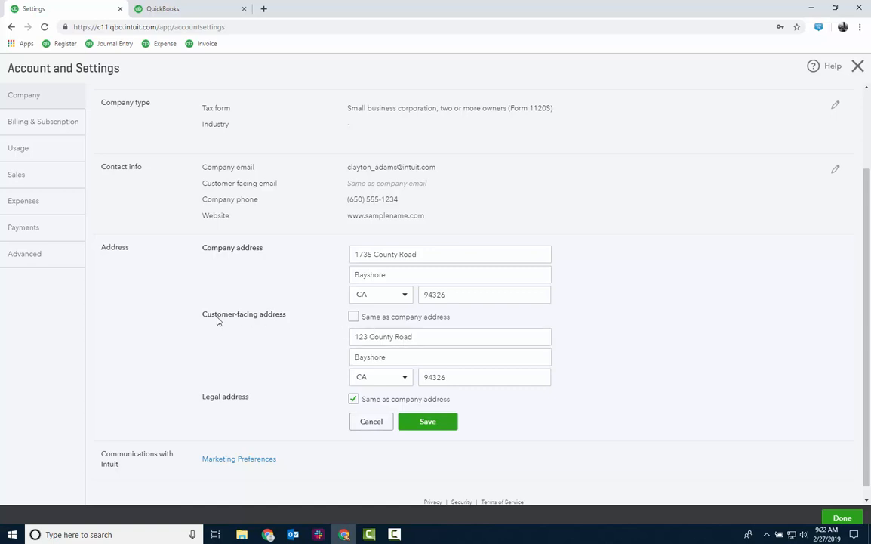
left_click_drag(202, 315, 288, 321)
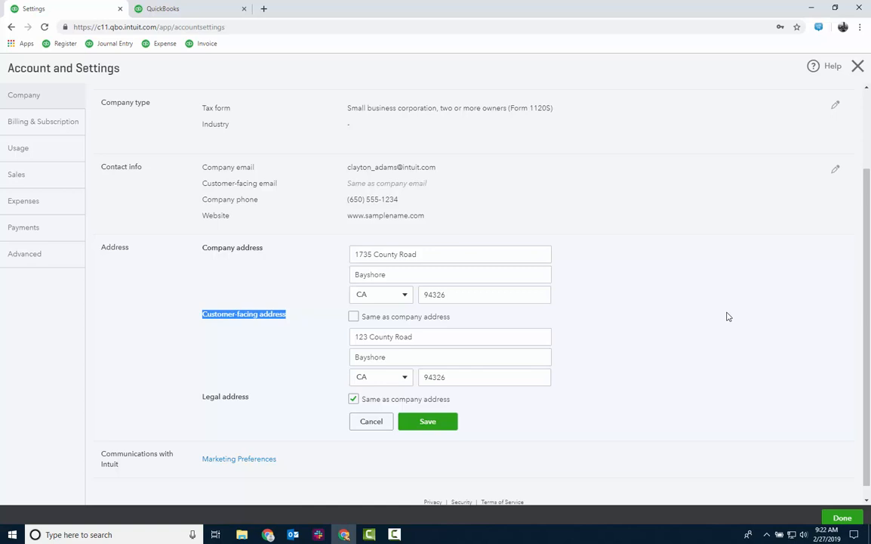
left_click(371, 421)
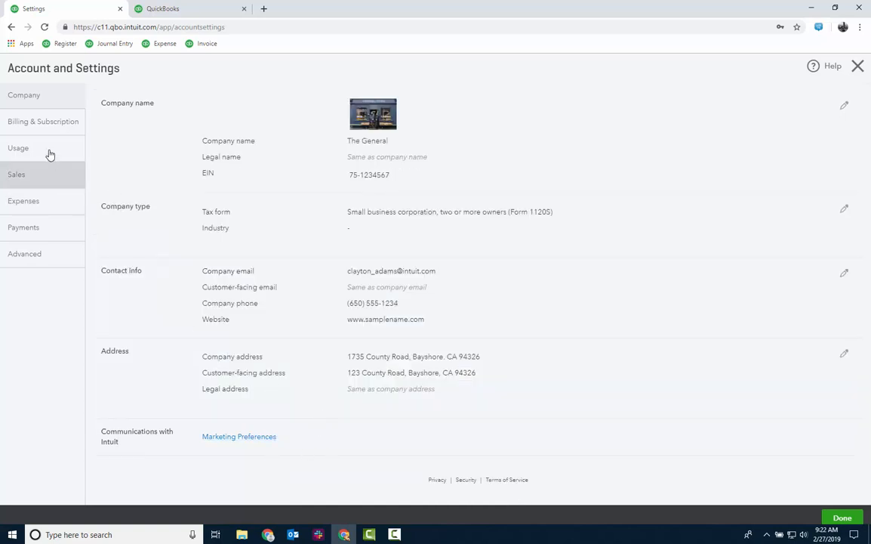
Review the billing and subscription details and the plan's usage limits.
left_click(57, 123)
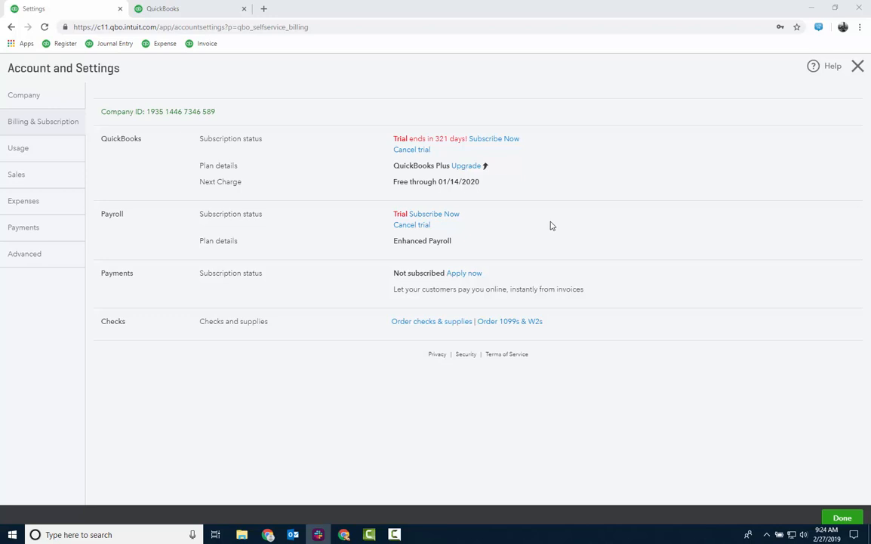
left_click(57, 149)
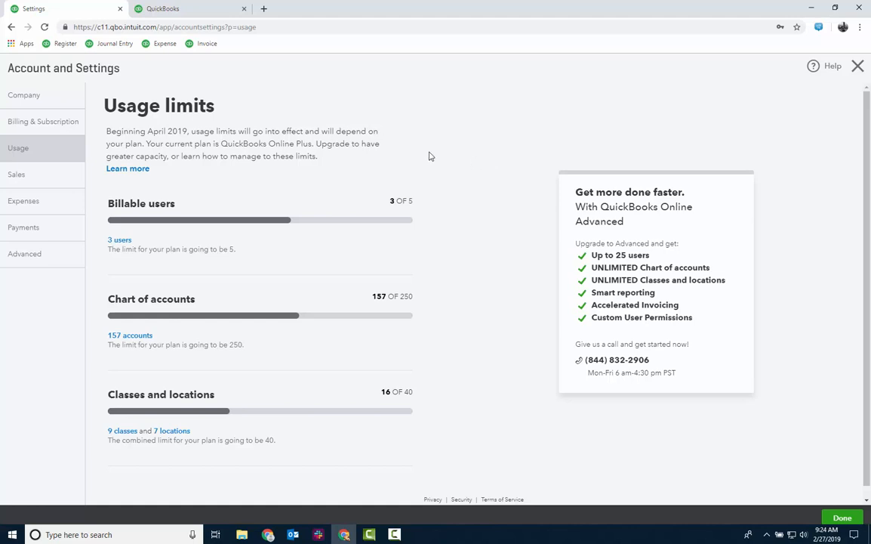
left_click_drag(215, 106, 109, 107)
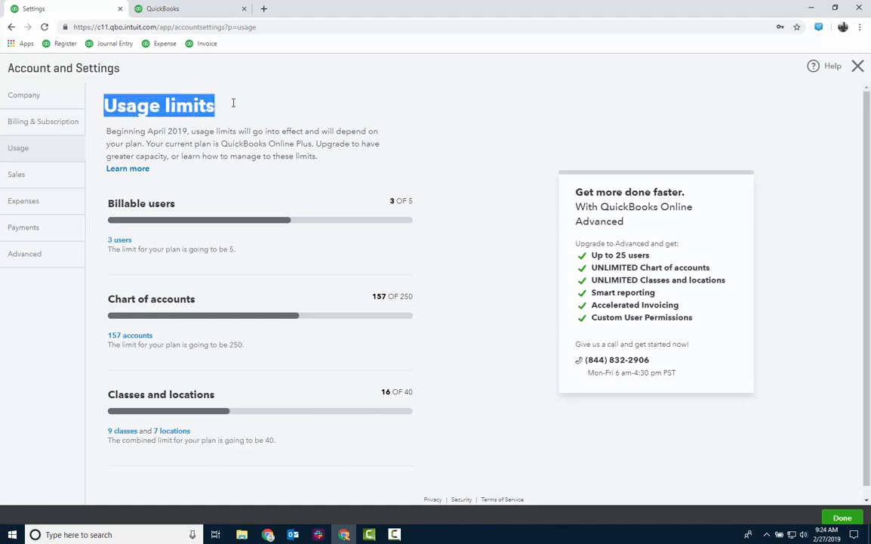
Go from the sales settings to the custom form styles and open My INVOICE Template - 2-19 (31019) for editing.
left_click(55, 181)
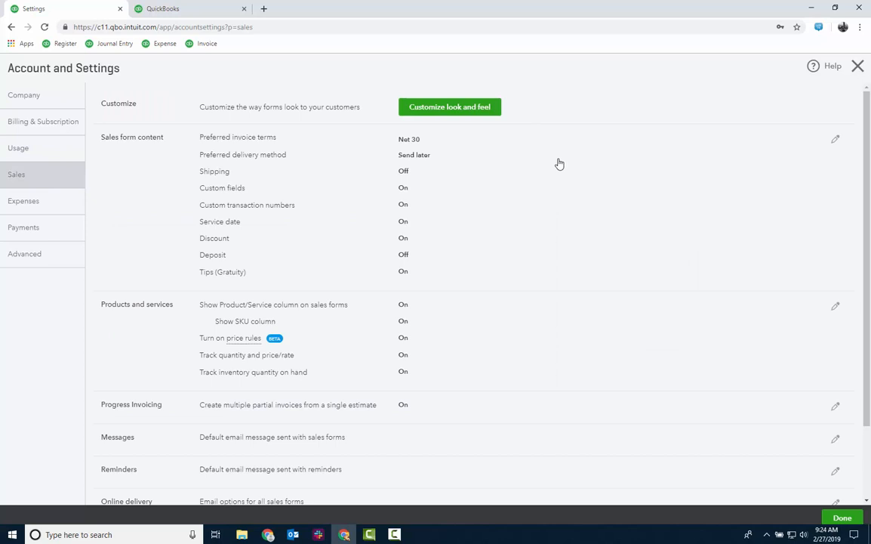
left_click(484, 110)
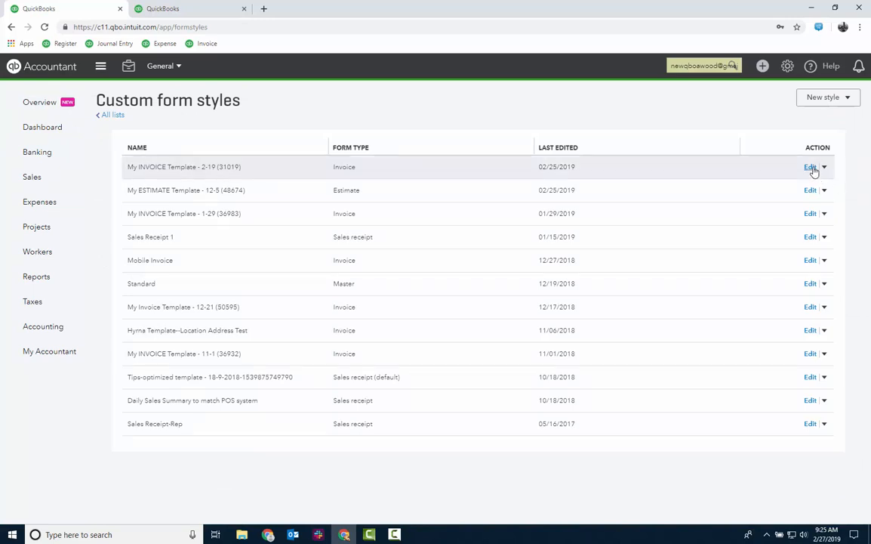
left_click(844, 100)
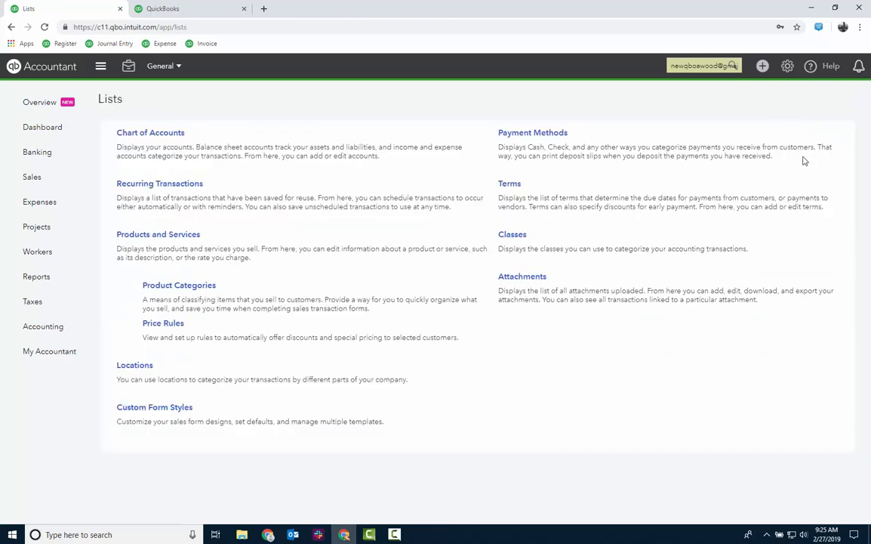
left_click(810, 170)
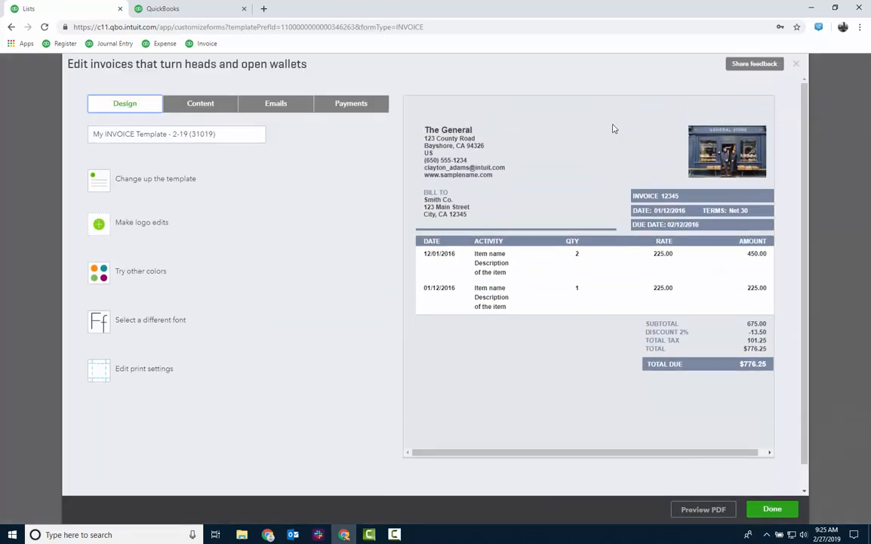
Examine the header, form and display options in the invoice template's content settings.
left_click(197, 104)
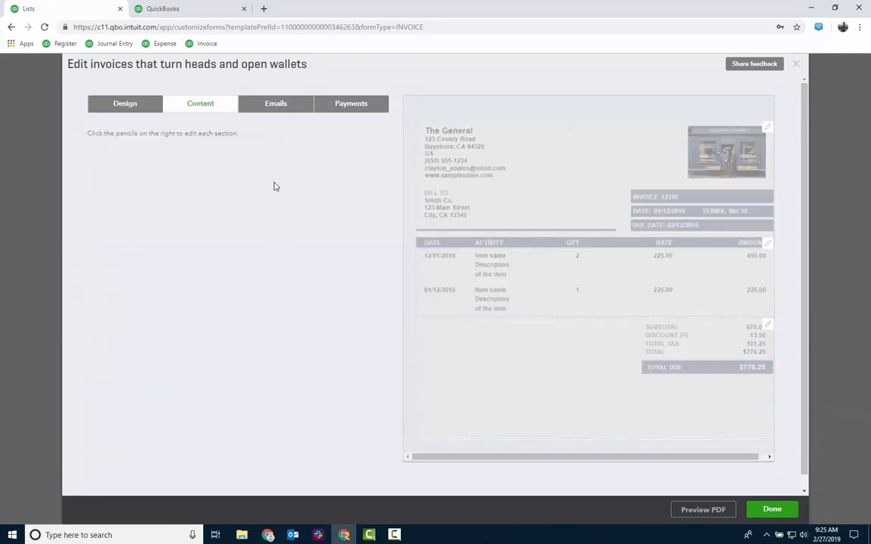
left_click(625, 145)
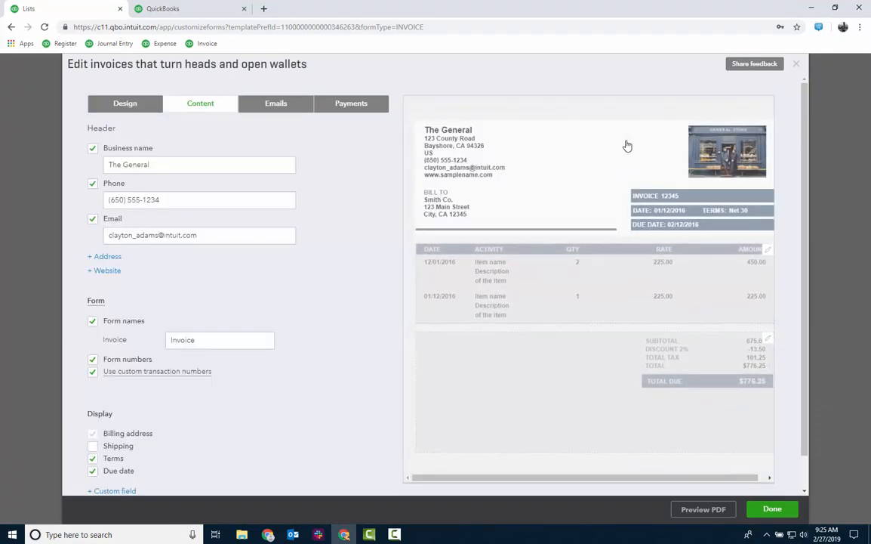
scroll(339, 236, "down", 1)
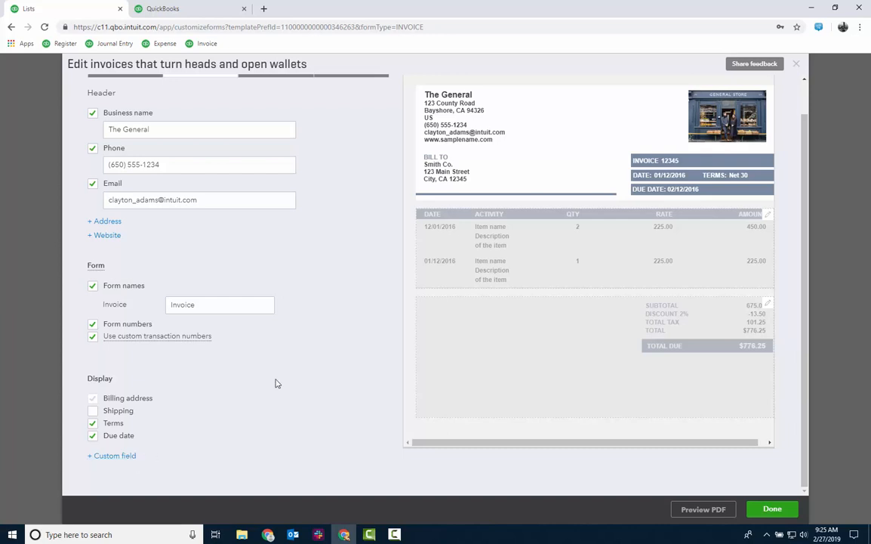
Show the account summary on the invoice and expand the additional activity options of the table section.
left_click(638, 235)
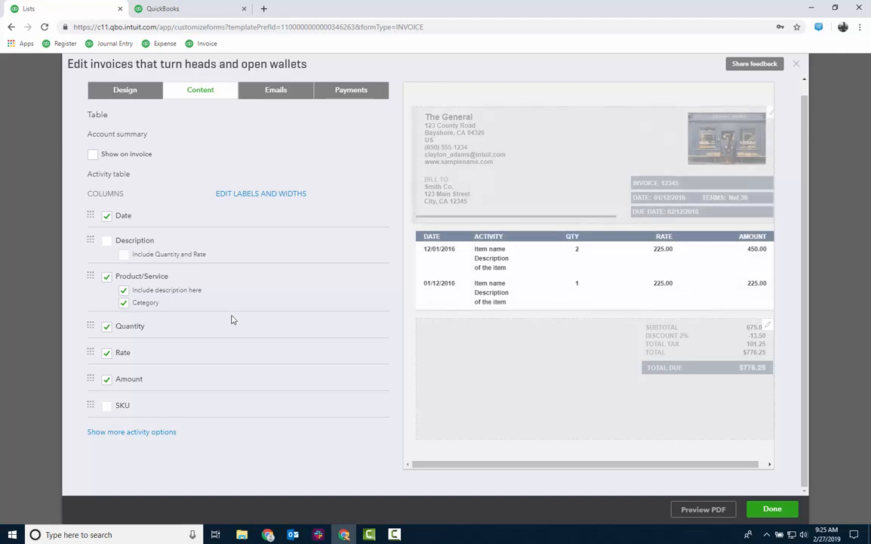
left_click(93, 155)
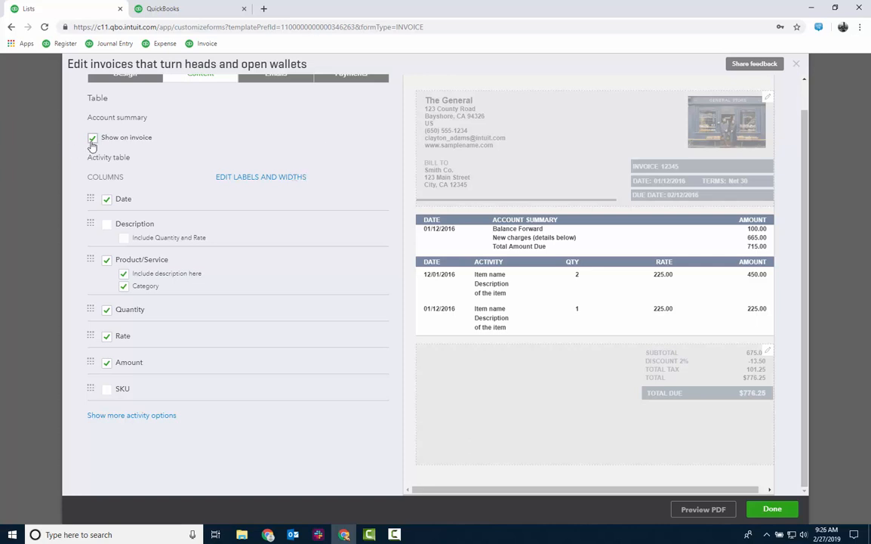
left_click(154, 417)
scroll(352, 389, "down", 2)
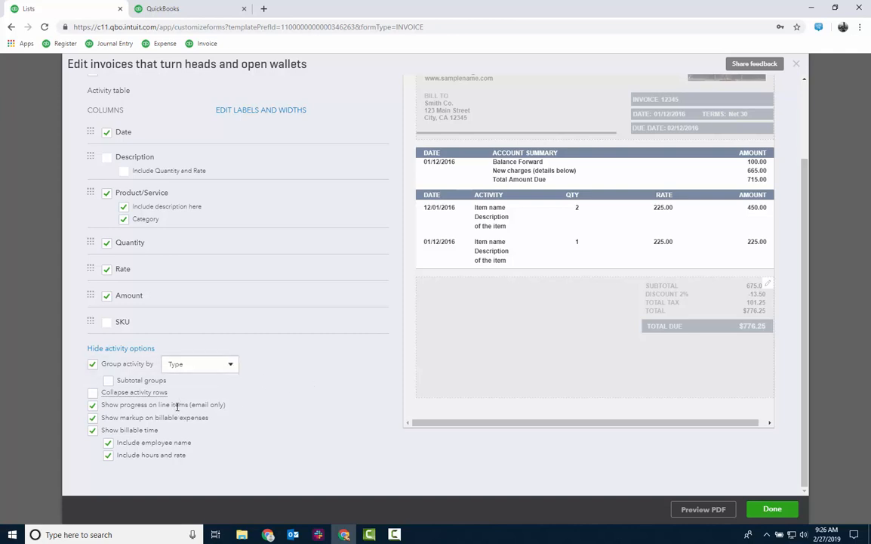
scroll(176, 408, "up", 2)
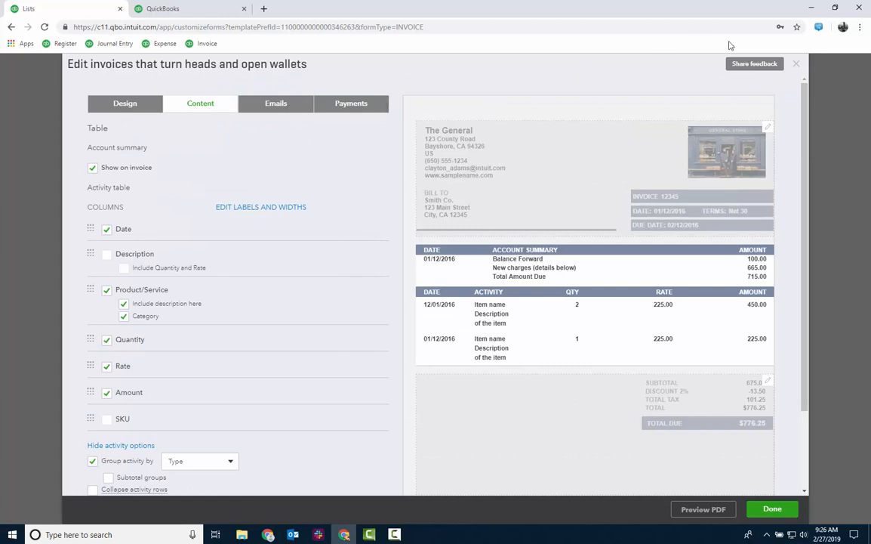
Explore the template layout choices in the invoice's design settings.
left_click(130, 104)
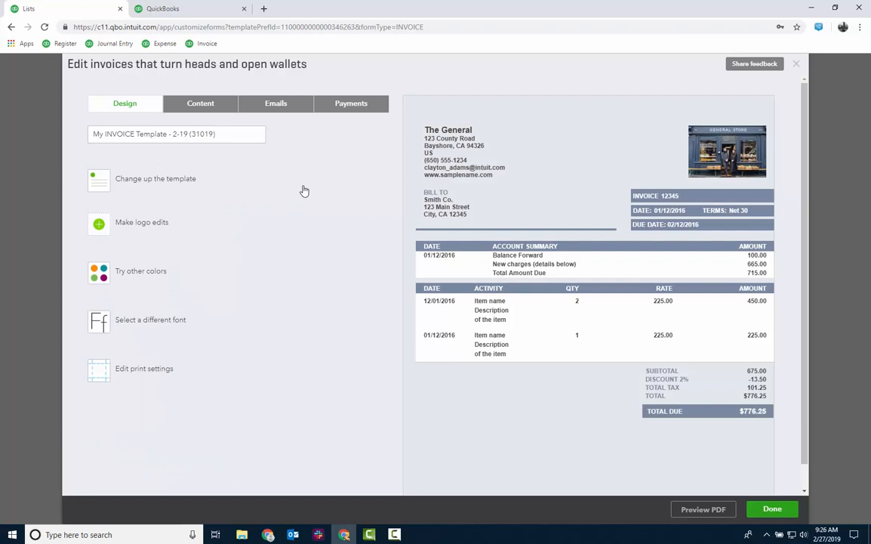
left_click(187, 178)
left_click(107, 192)
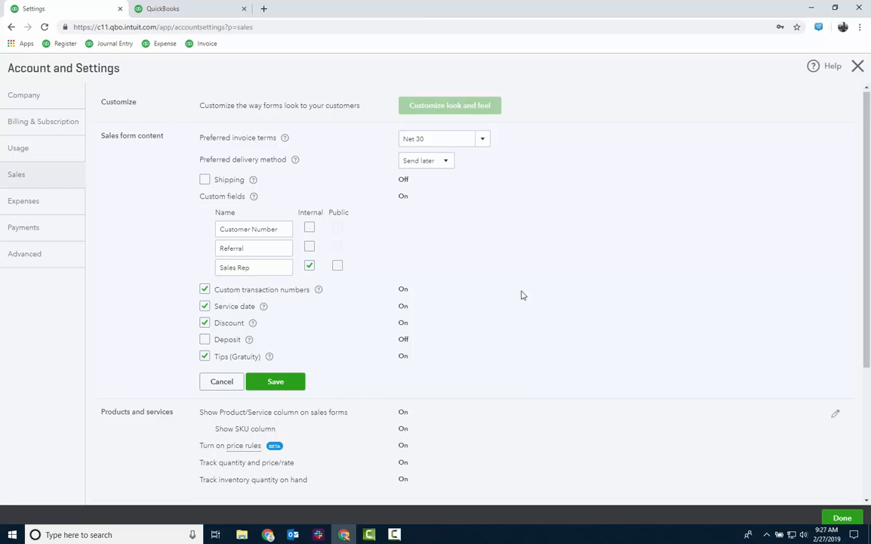
Review and save the sales form content settings and the products and services settings.
scroll(521, 293, "down", 1)
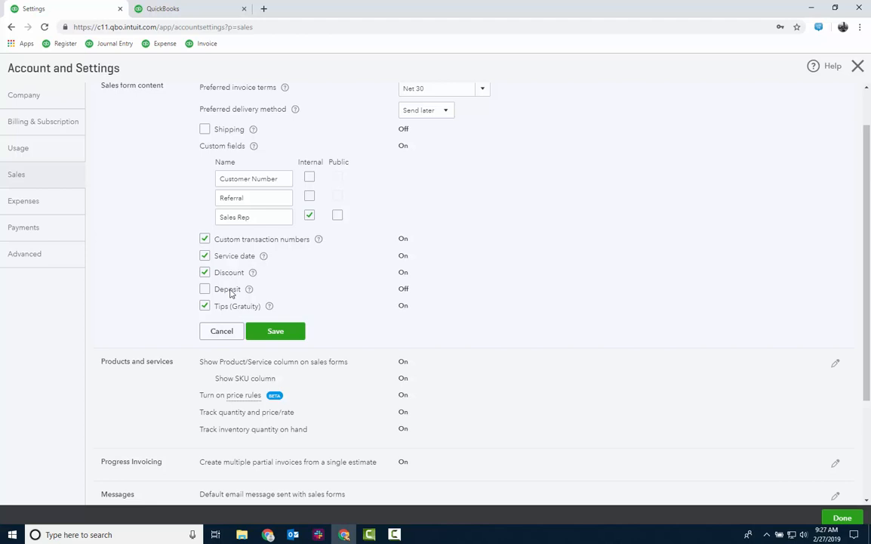
left_click(277, 332)
left_click(496, 291)
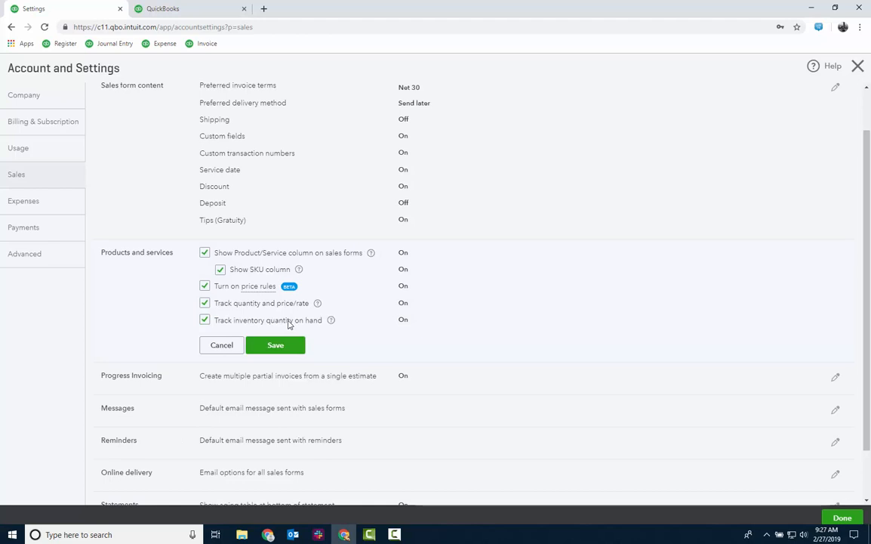
left_click(275, 345)
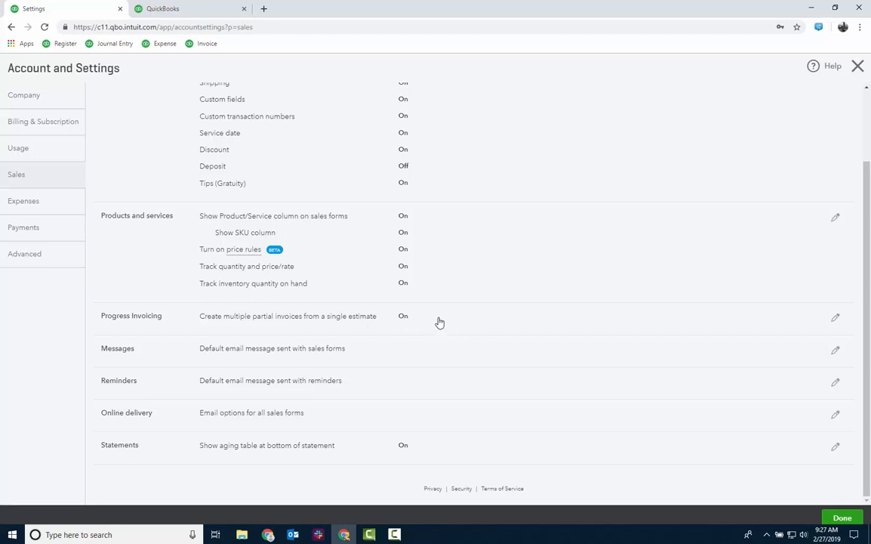
Examine the online delivery email options for sales forms and the bills and expenses settings.
left_click(487, 402)
scroll(529, 388, "down", 2)
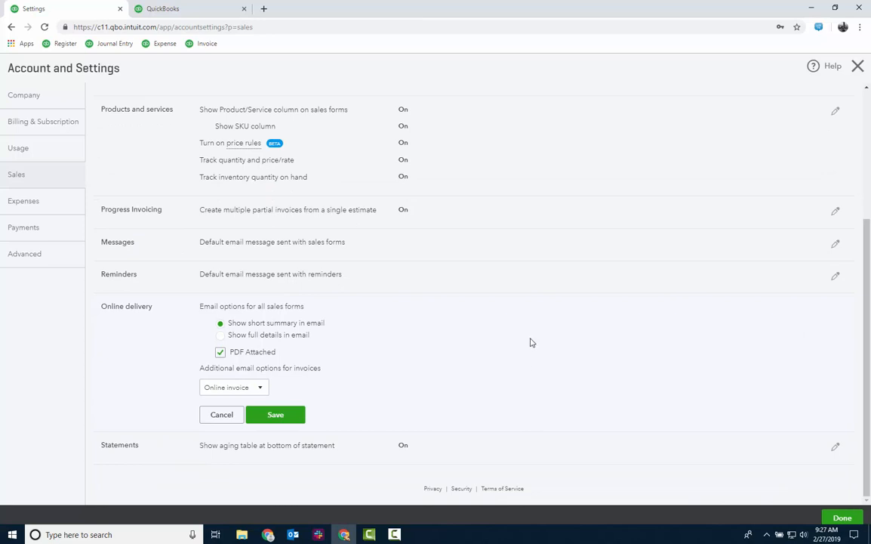
left_click(69, 204)
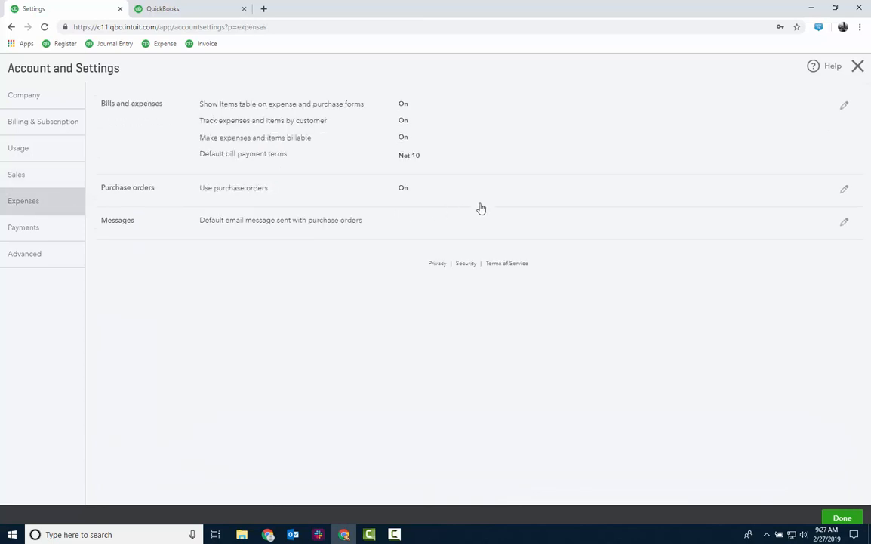
left_click(496, 137)
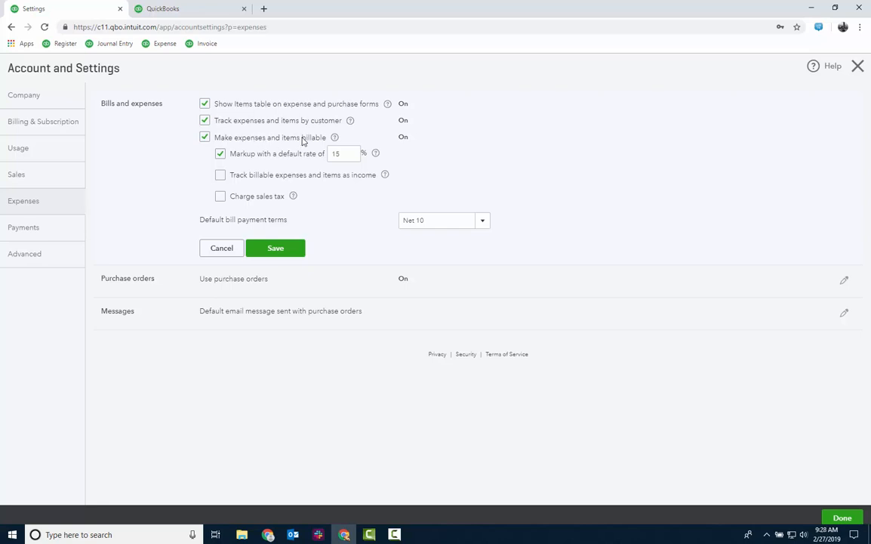
Start a new expense in the other QuickBooks browser tab and load the recent $111.00 expense from its transaction history.
left_click(214, 12)
left_click(763, 66)
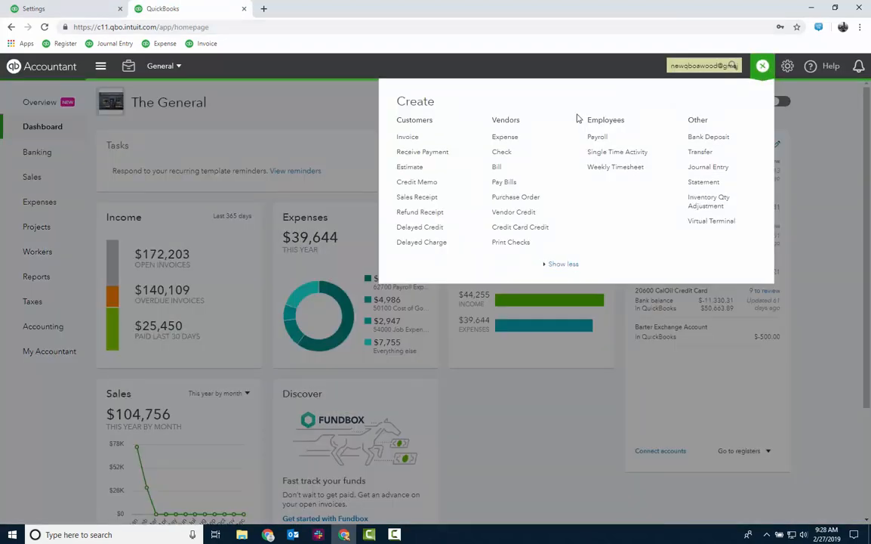
left_click(505, 137)
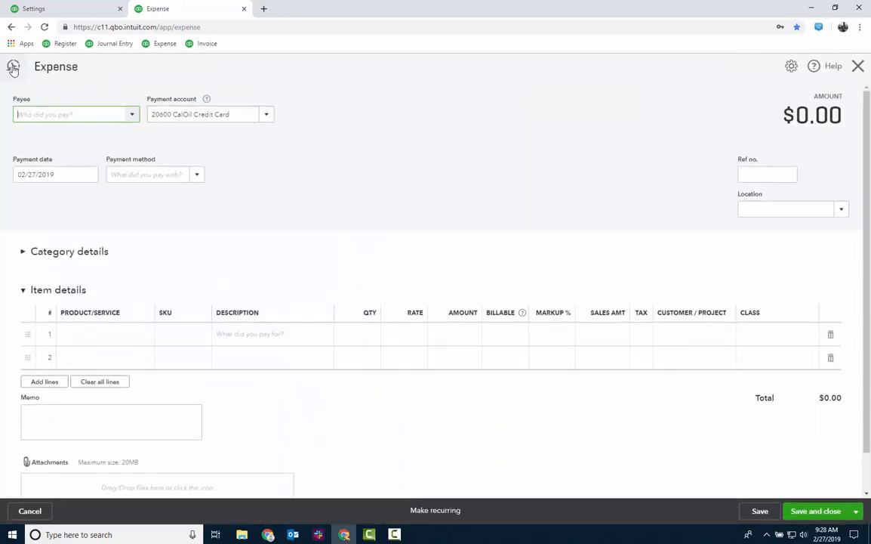
left_click(13, 66)
left_click(31, 129)
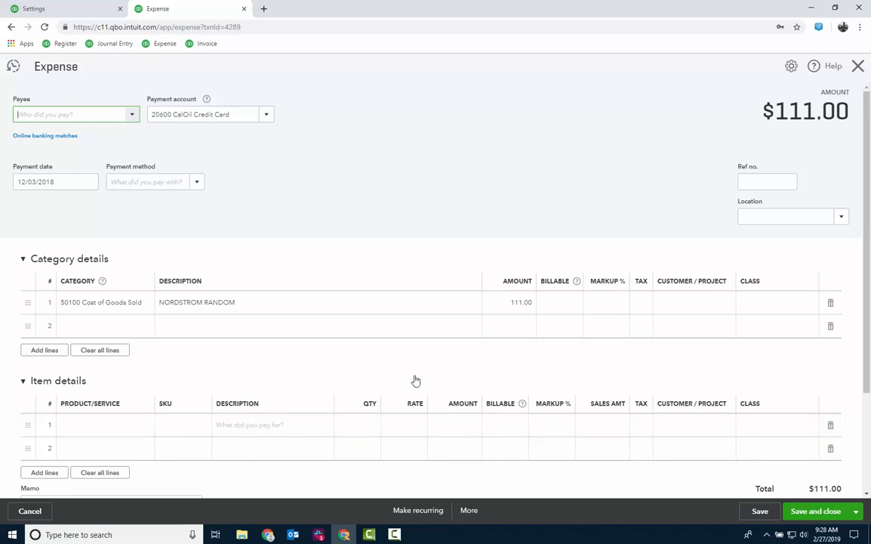
Assign the expense's Cost of Goods Sold line to a project of customer A and mark it billable with 15% markup.
left_click(701, 305)
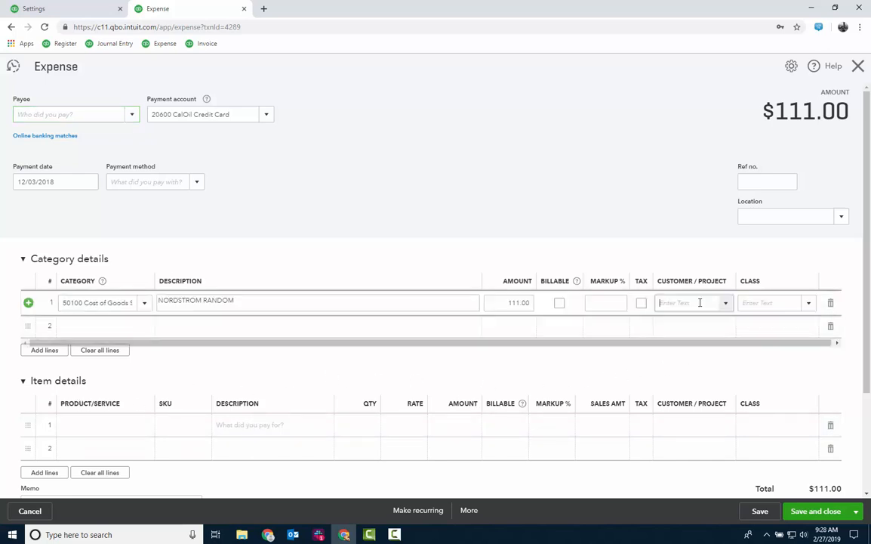
left_click(727, 306)
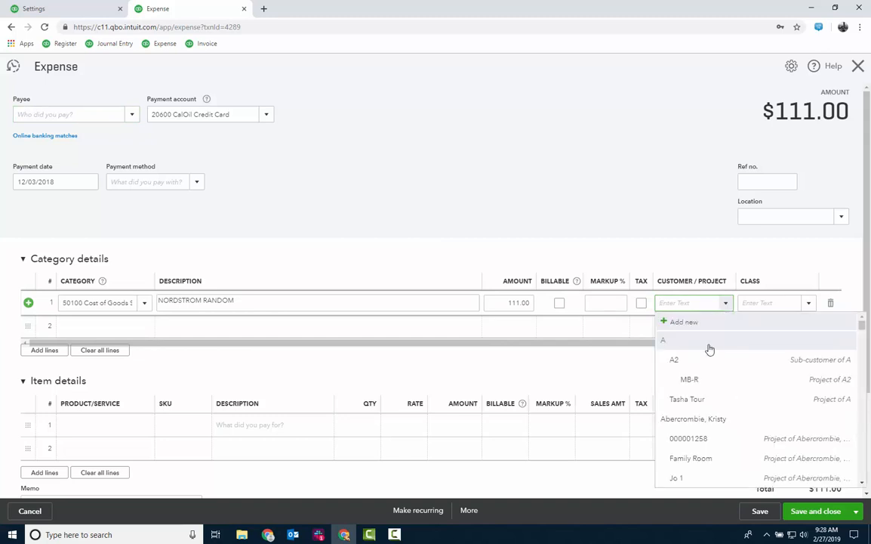
left_click(691, 400)
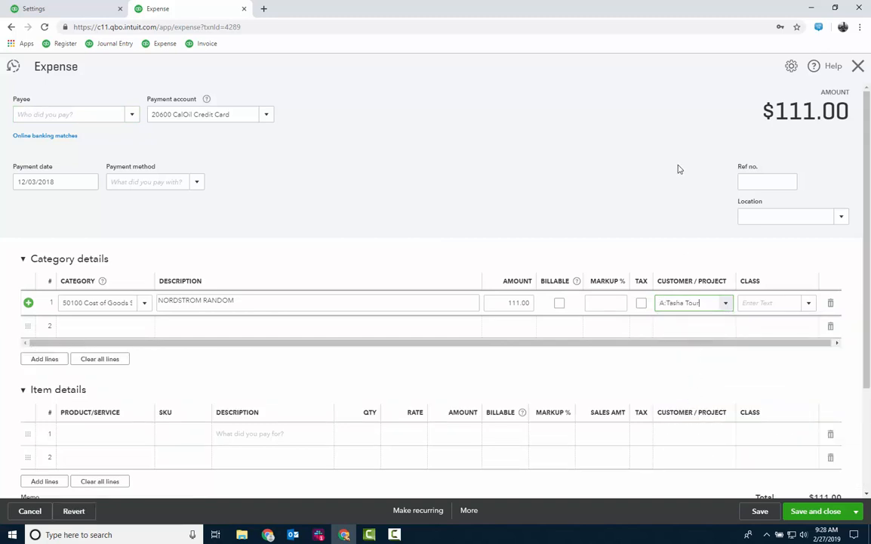
left_click(560, 303)
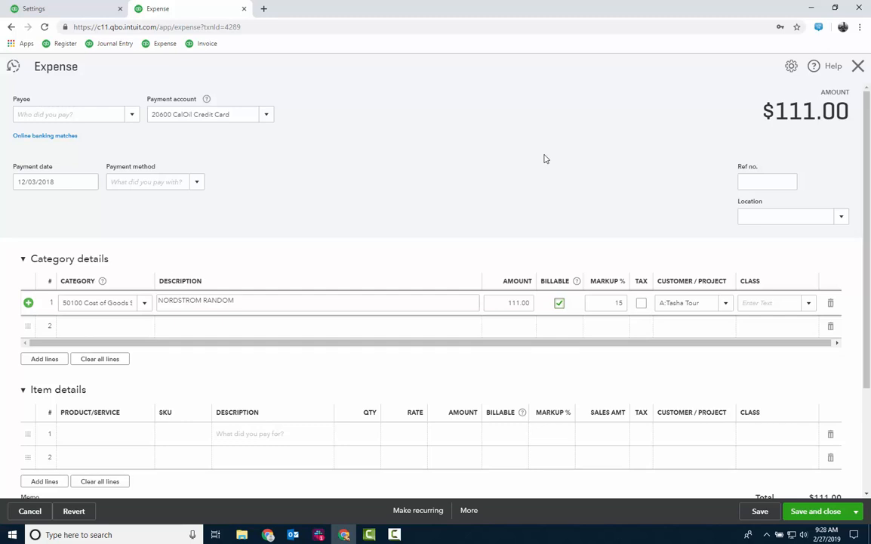
Return to Account and Settings, cancel editing the bills and expenses settings, and show the advanced settings.
left_click(67, 9)
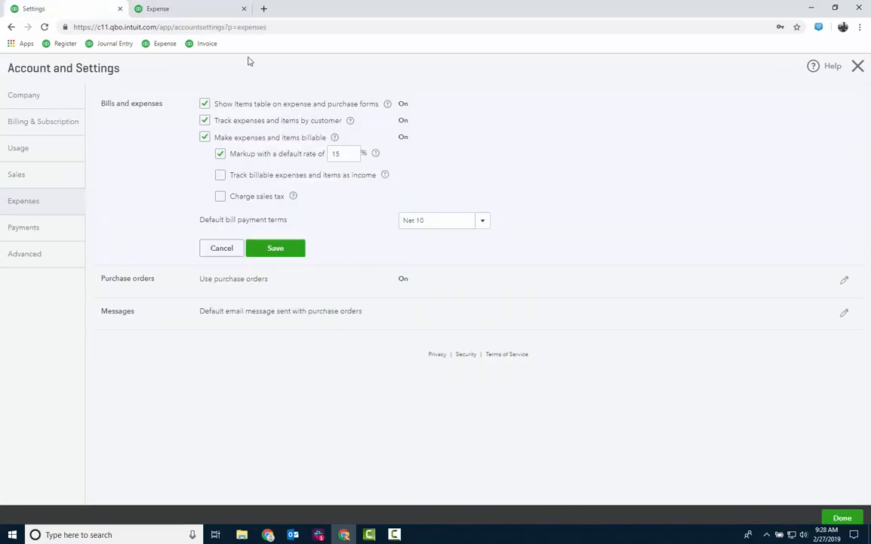
left_click(226, 249)
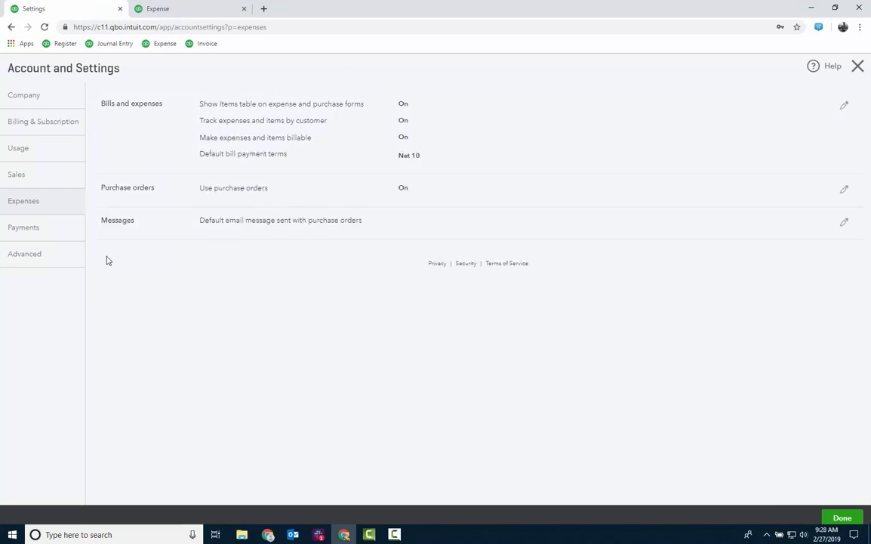
left_click(63, 231)
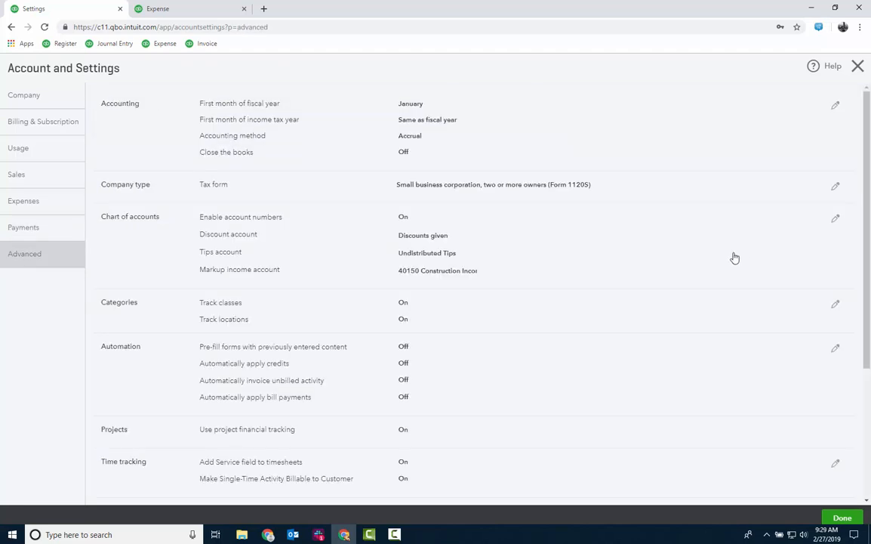
Edit the advanced accounting settings and choose Cash as the accounting method.
left_click(588, 135)
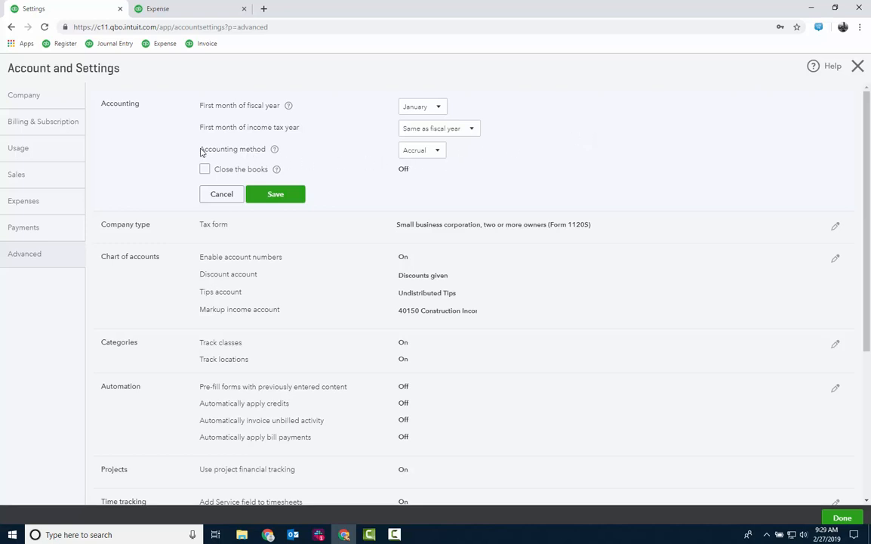
left_click_drag(199, 103, 266, 154)
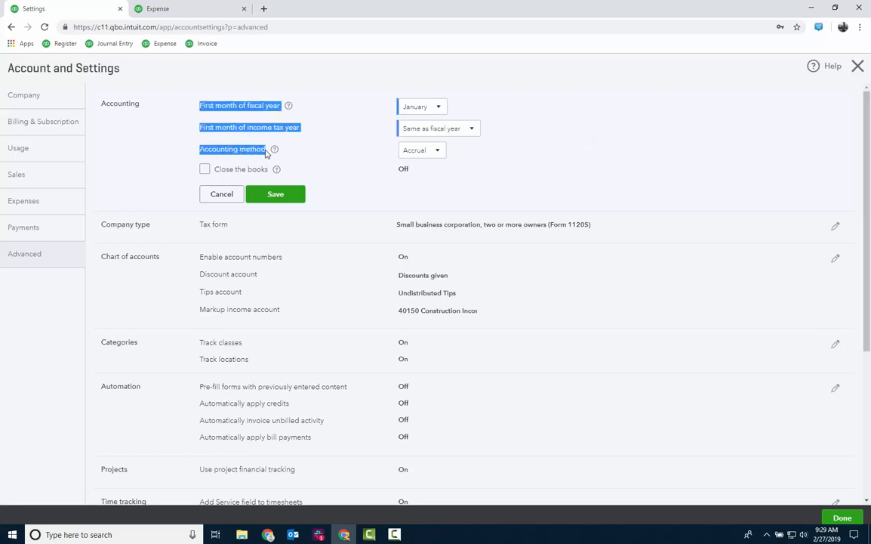
left_click(526, 177)
left_click(439, 154)
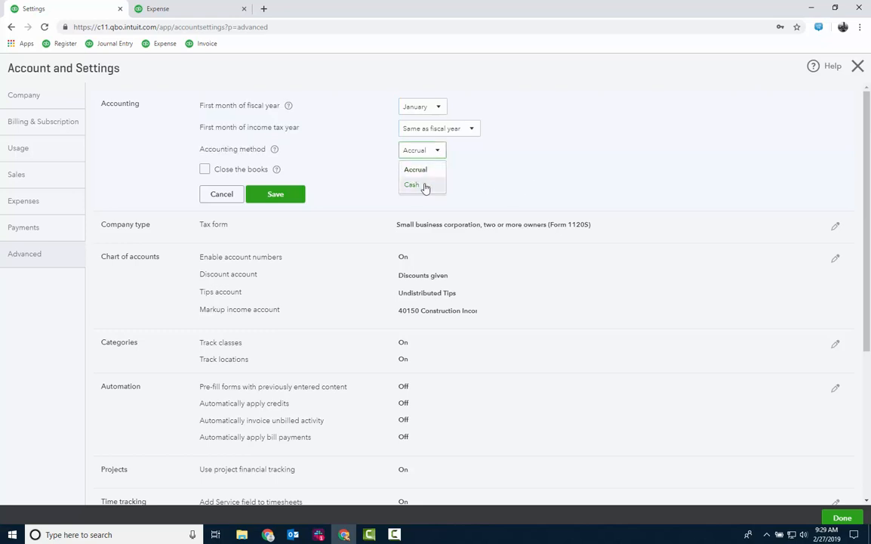
left_click(419, 185)
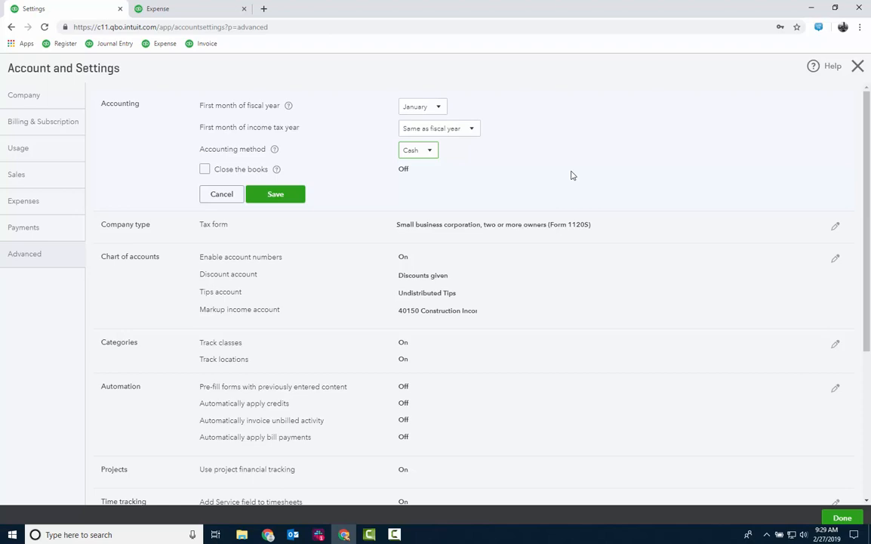
Leave the expense without saving and open the accountant's Reports Tools to examine the report and tool defaults.
left_click(158, 8)
left_click(857, 66)
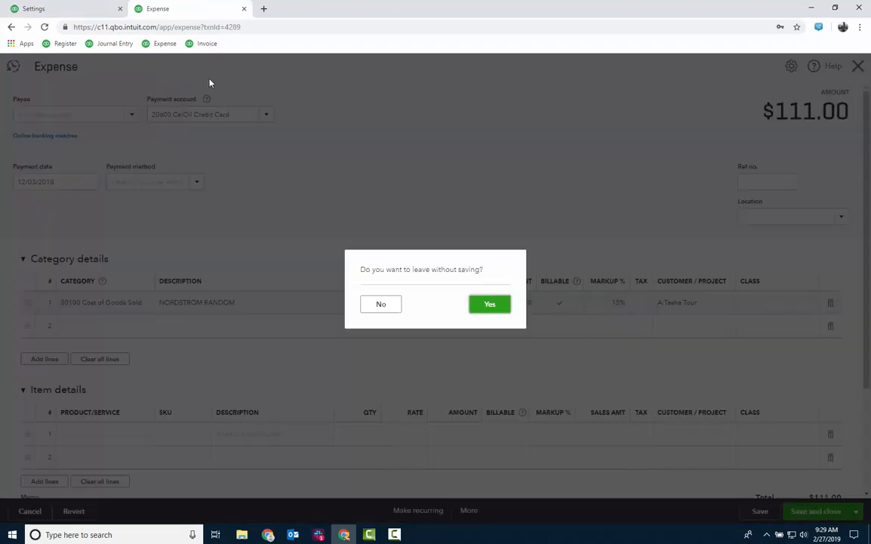
left_click(484, 303)
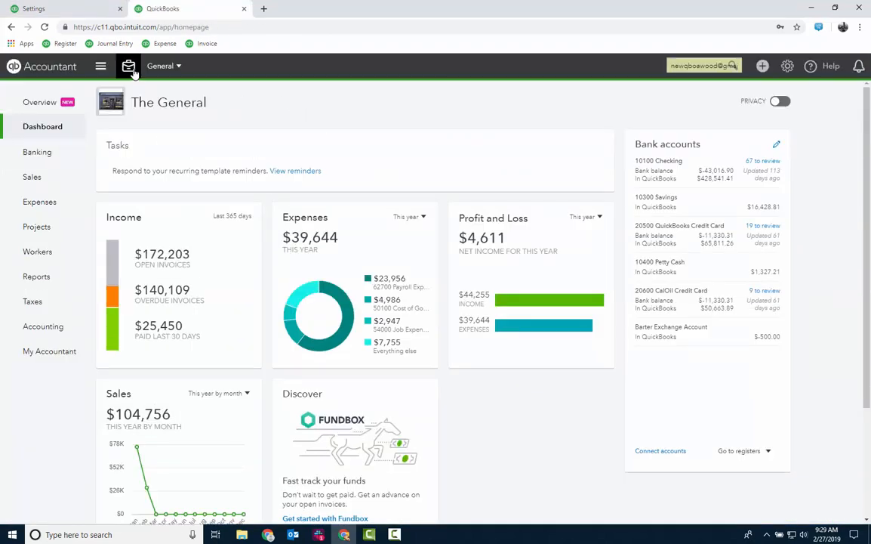
left_click(129, 67)
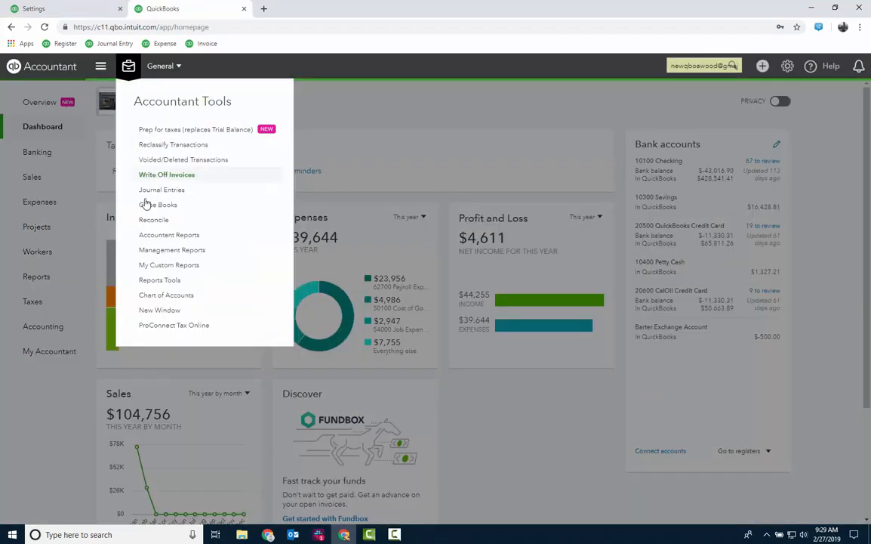
left_click(175, 280)
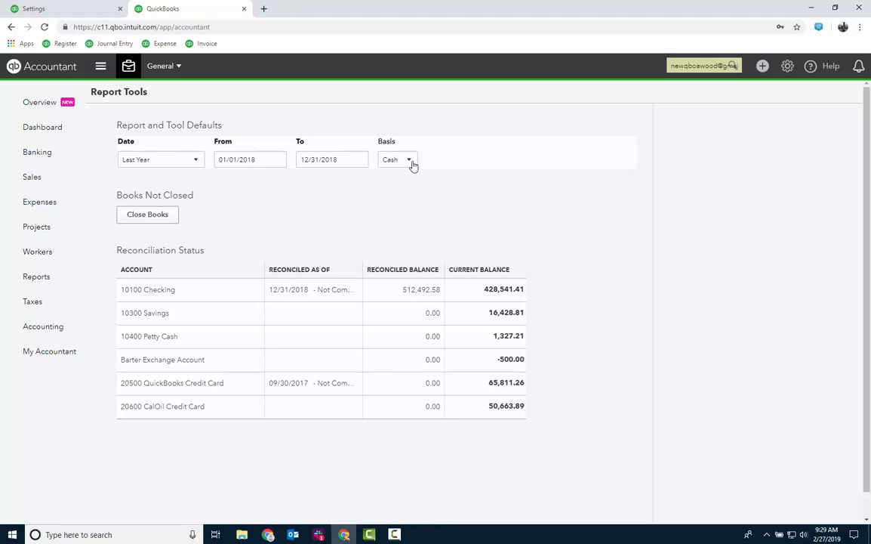
Examine the closing date and change-warning options for closing the books in the accounting settings, and cancel the edits.
left_click(87, 9)
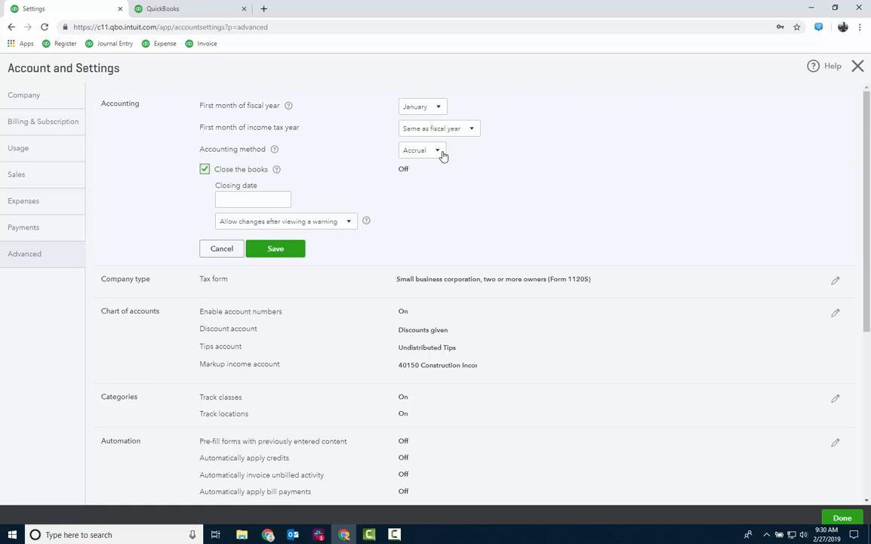
left_click(271, 199)
left_click(481, 199)
left_click(350, 222)
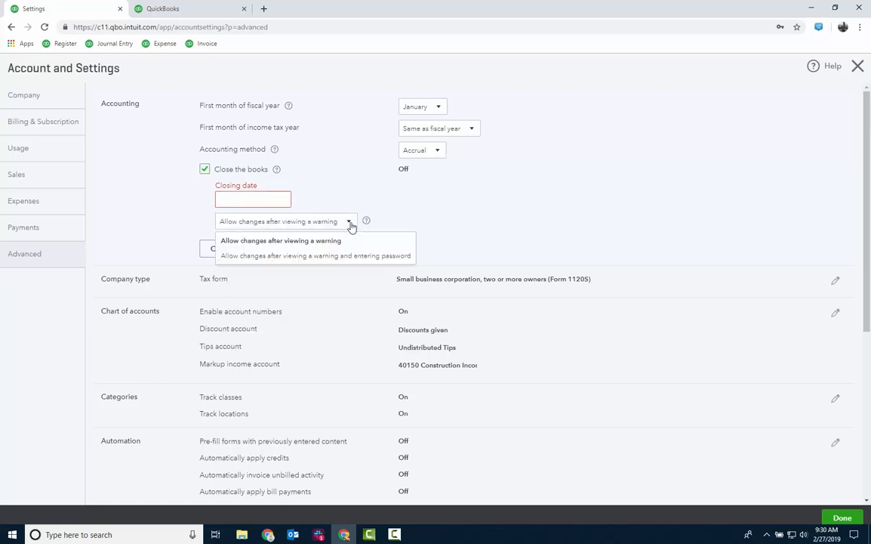
left_click(206, 170)
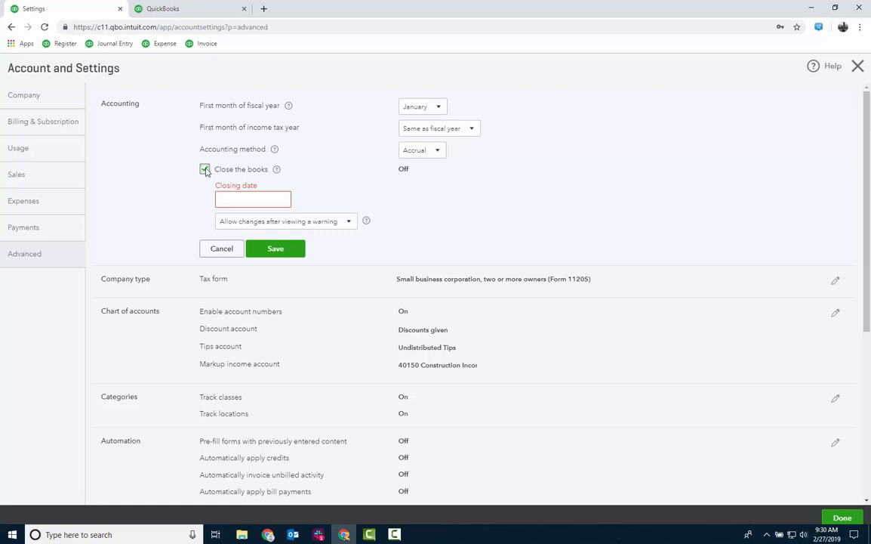
left_click(205, 170)
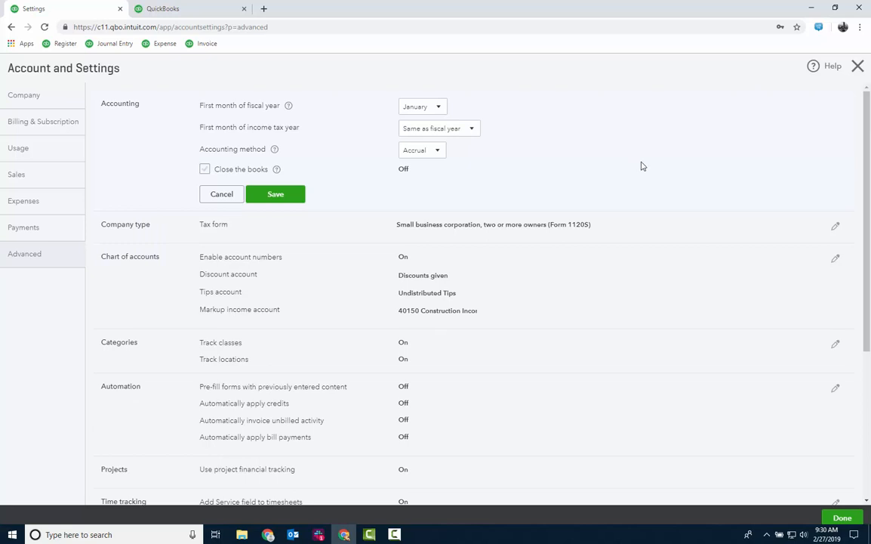
left_click(223, 195)
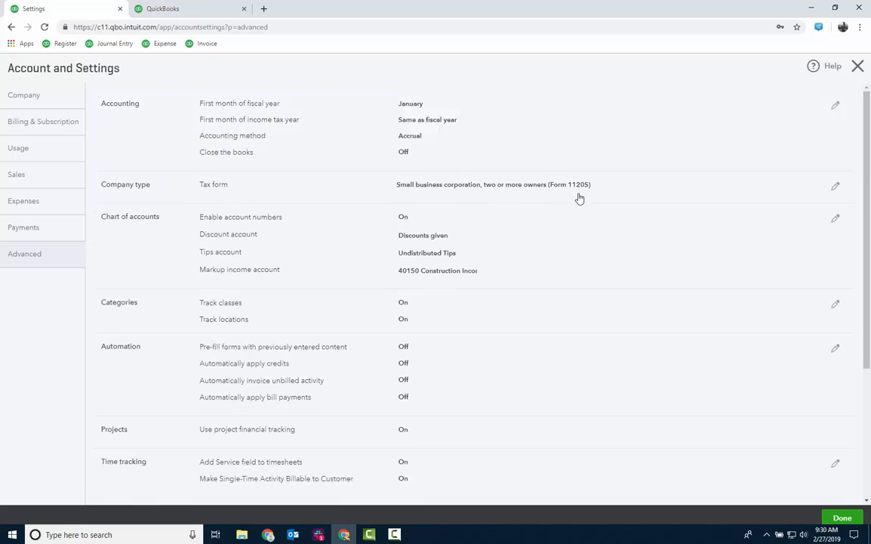
Review the account number, discount, tips and markup income account settings of the chart of accounts and save them.
left_click(504, 234)
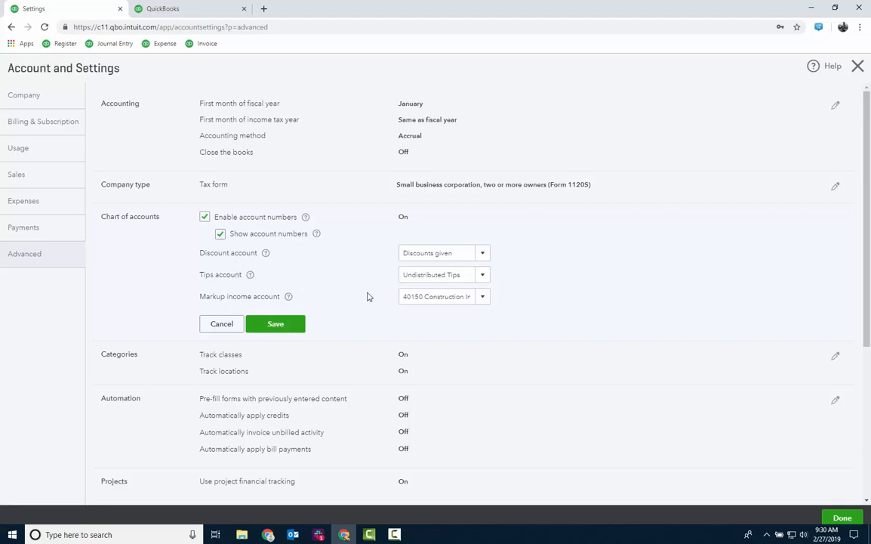
left_click(252, 324)
Turn on the Deposit option in the sales form content settings and save.
left_click(85, 184)
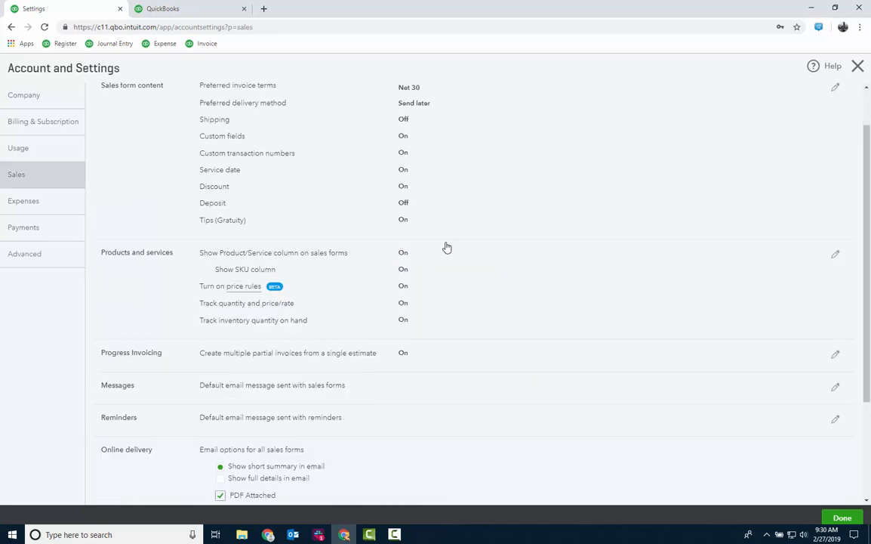
left_click(409, 200)
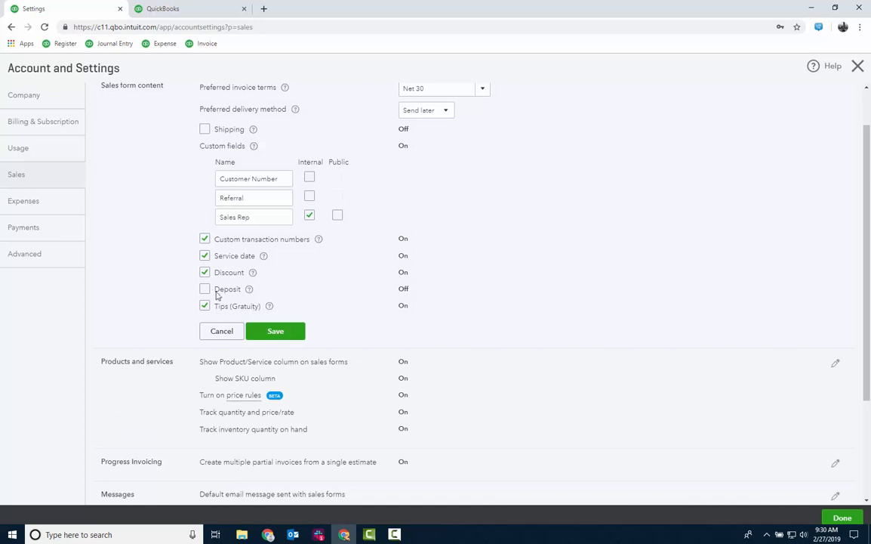
left_click(205, 289)
left_click(276, 331)
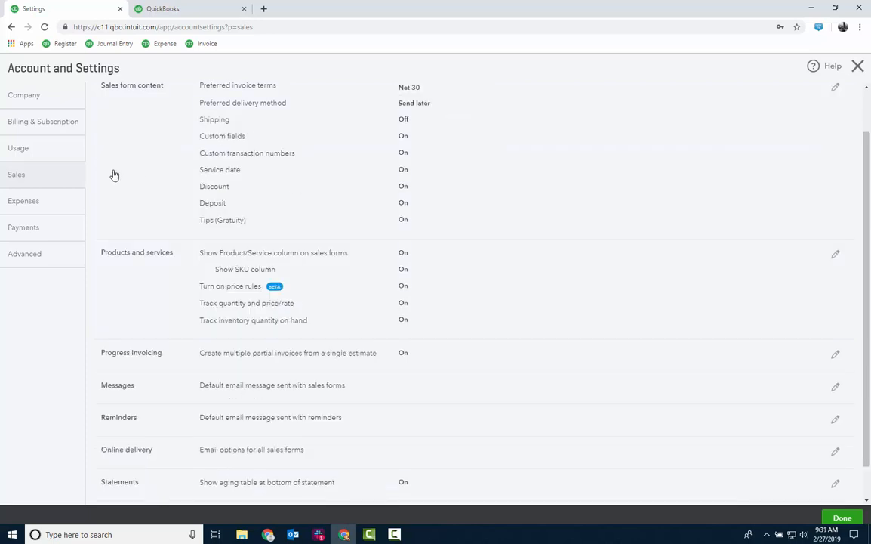
Open the advanced Categories settings for tracking classes and locations.
left_click(54, 259)
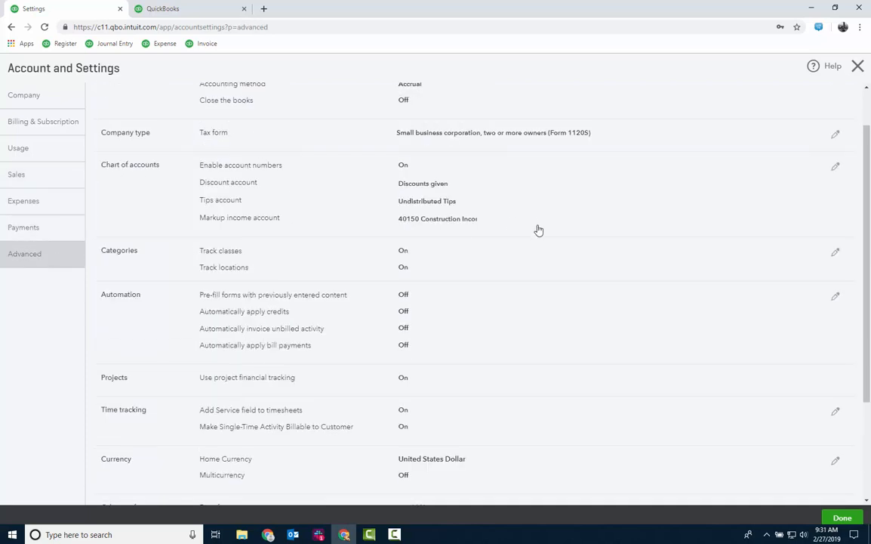
left_click(536, 260)
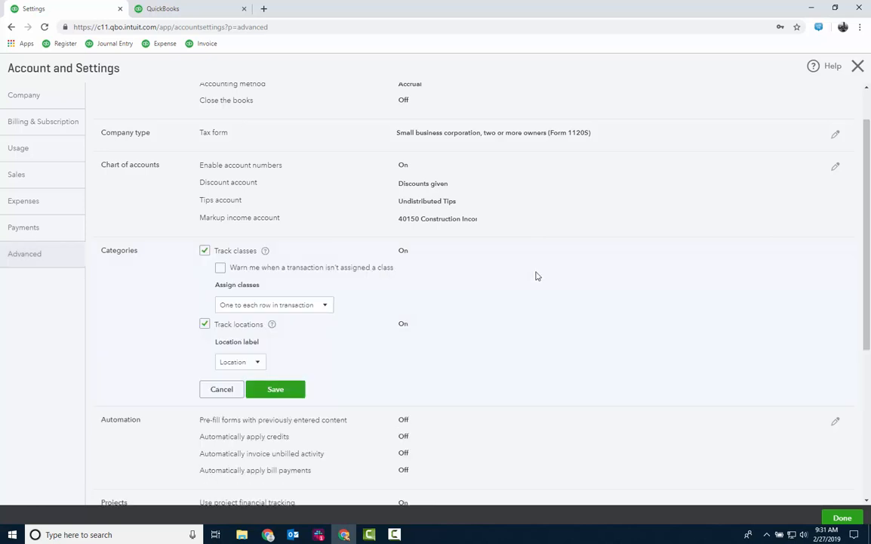
Open the most recent invoice from the transaction search in the other QuickBooks browser tab.
left_click(198, 12)
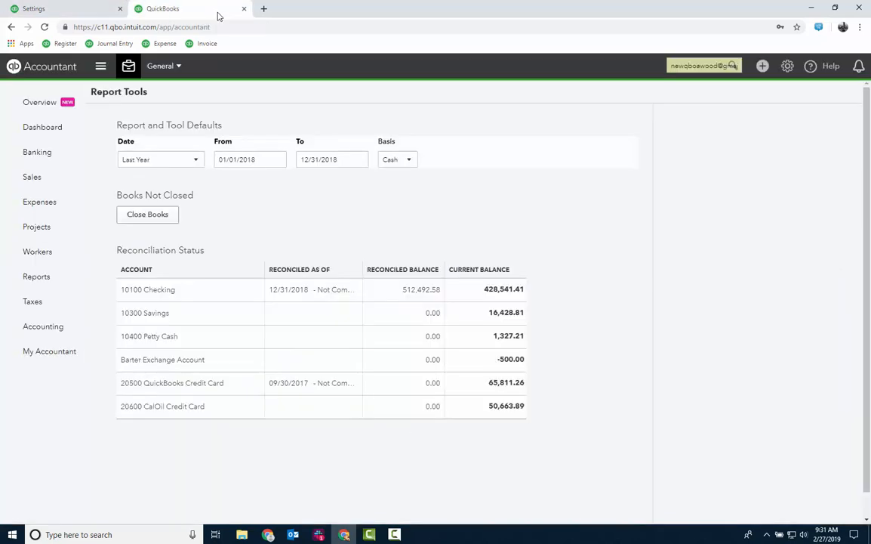
left_click(663, 65)
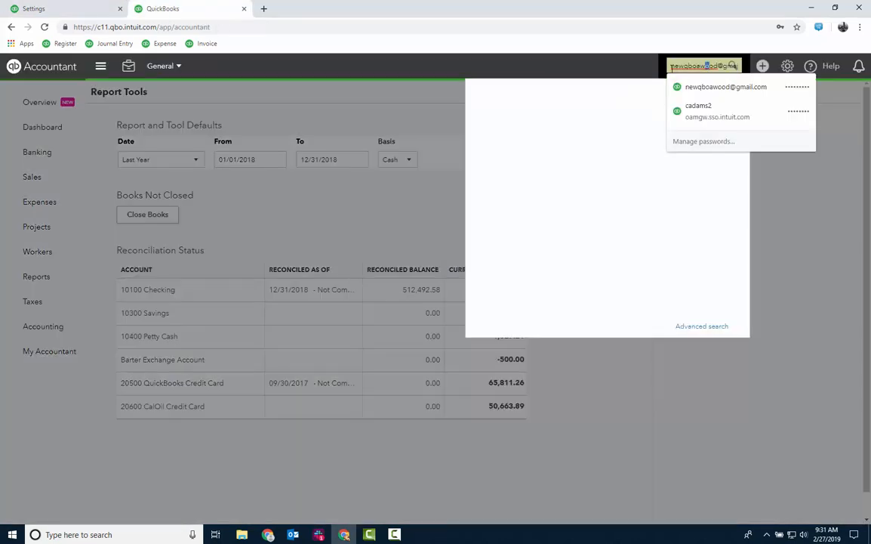
left_click(590, 105)
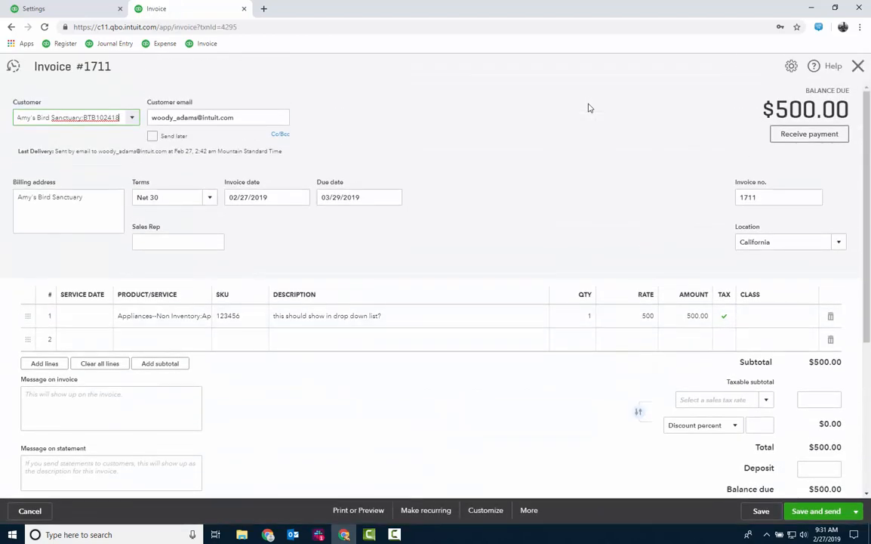
Add the Brass hinges product as the invoice's second line and enter an amount of 1000.
left_click(182, 343)
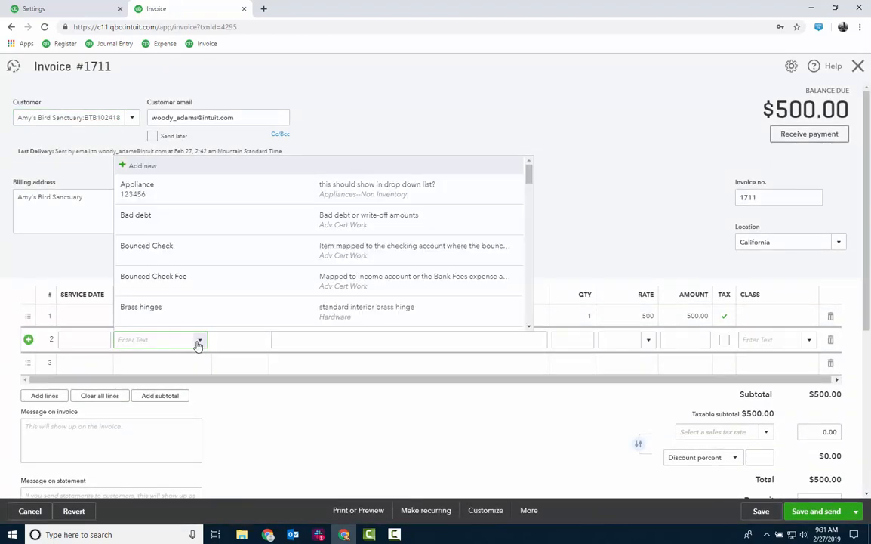
left_click(185, 308)
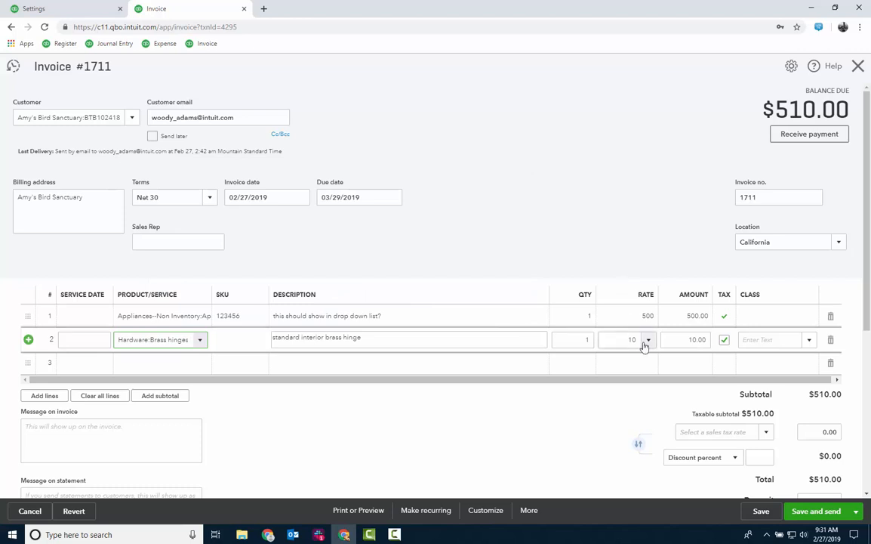
left_click(693, 339)
type("1000")
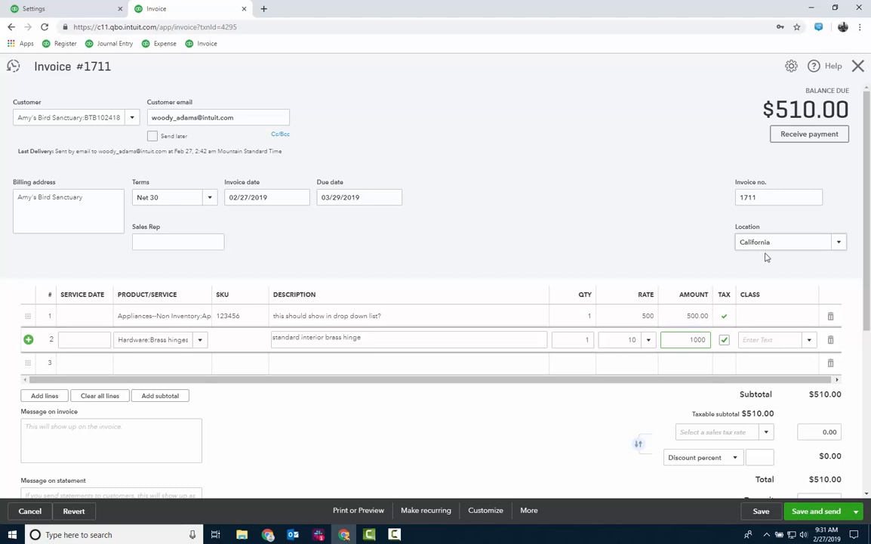
Assign the New Construction class to the invoice's first line and the Remodel class to its second line.
left_click(802, 316)
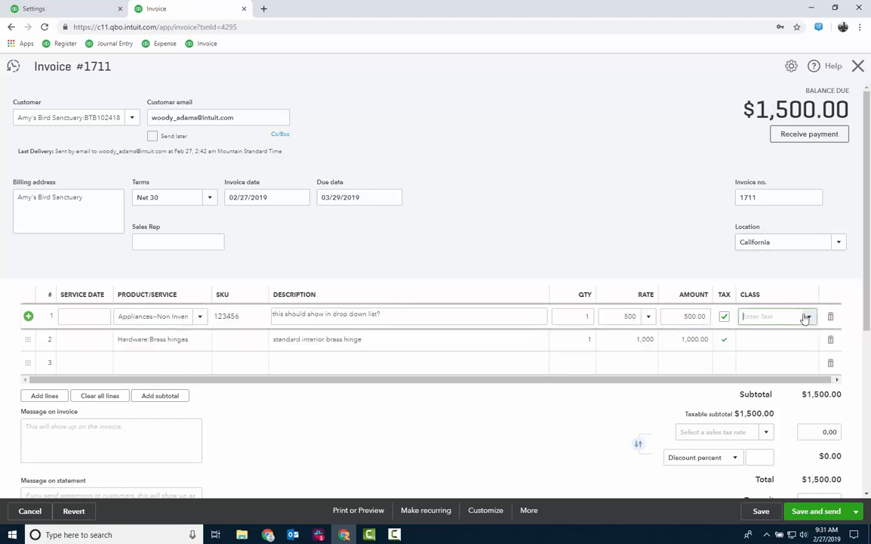
left_click(808, 315)
left_click(809, 339)
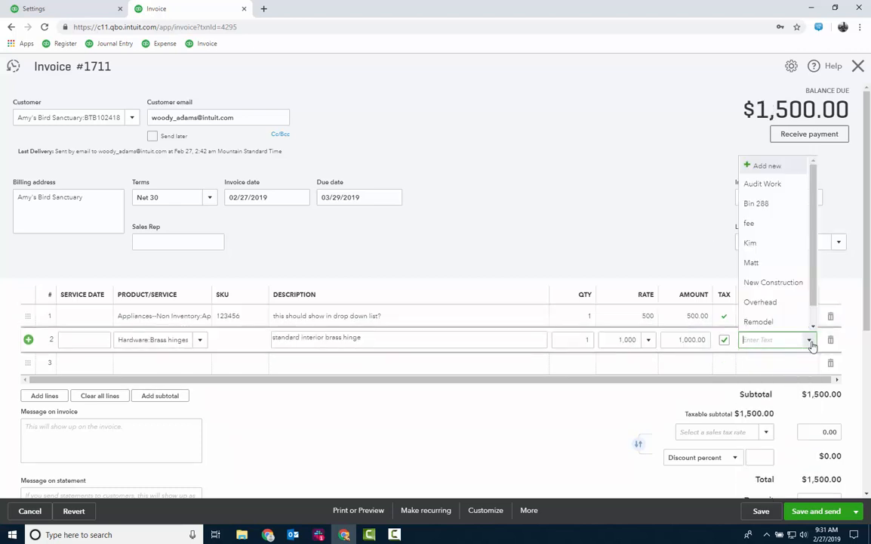
left_click(763, 321)
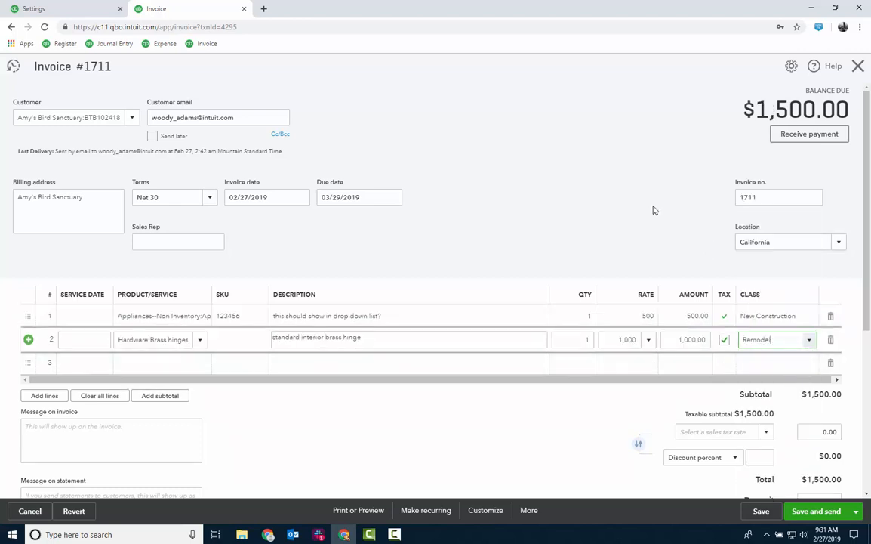
left_click(769, 242)
left_click(771, 242)
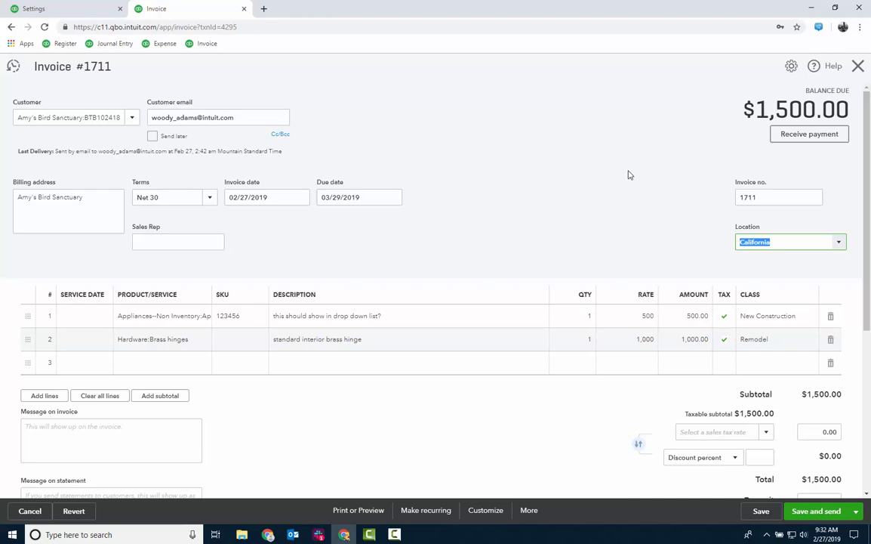
Return to the Settings browser tab, view the Assign classes options under Categories, and cancel the edit.
left_click(72, 13)
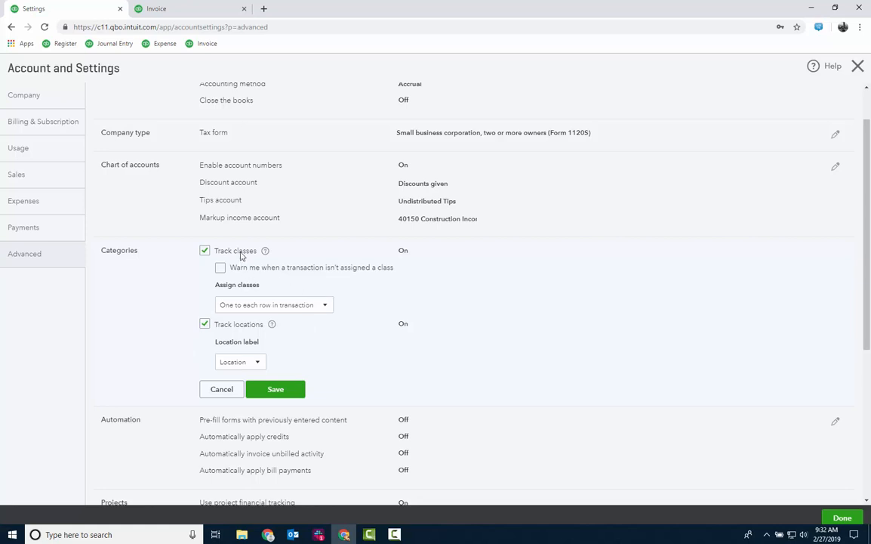
left_click(326, 307)
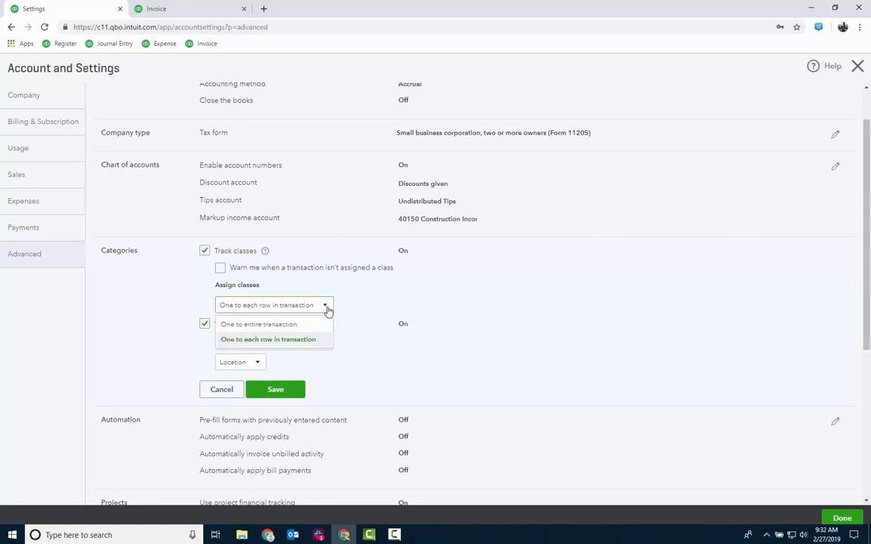
left_click(551, 288)
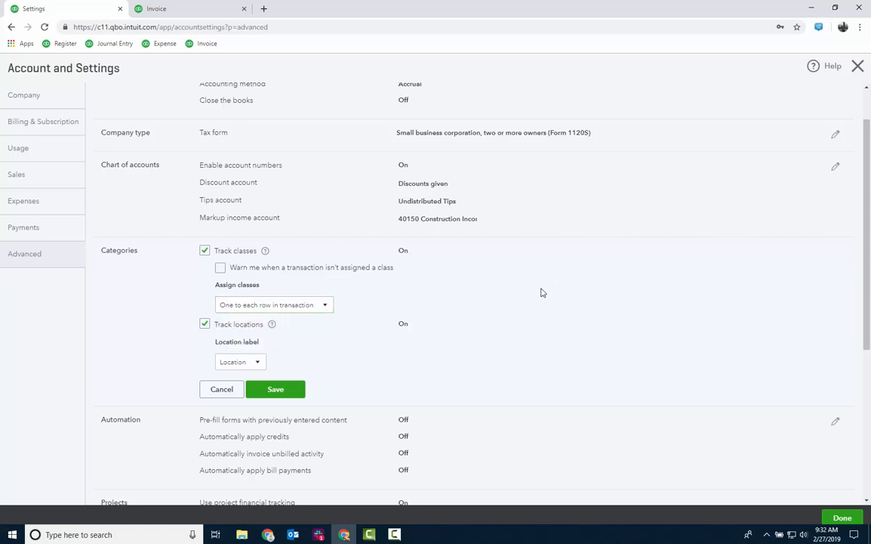
left_click(221, 389)
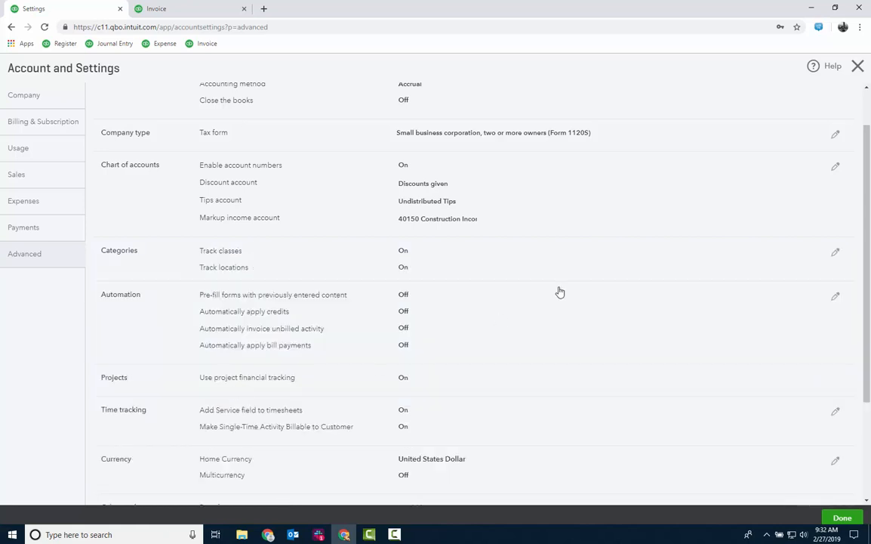
Turn on automatic invoicing of unbilled activity in the advanced Automation settings to show its scheduling options.
scroll(561, 277, "down", 1)
left_click(561, 275)
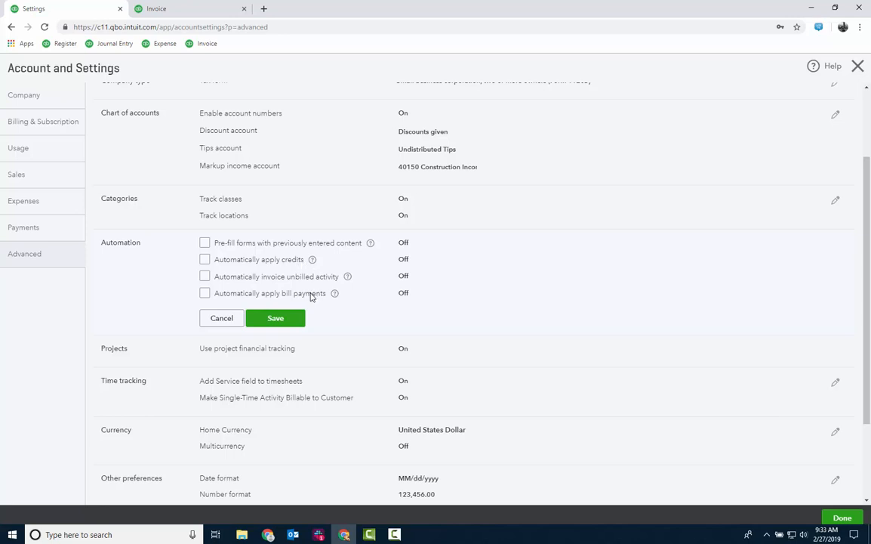
left_click(204, 276)
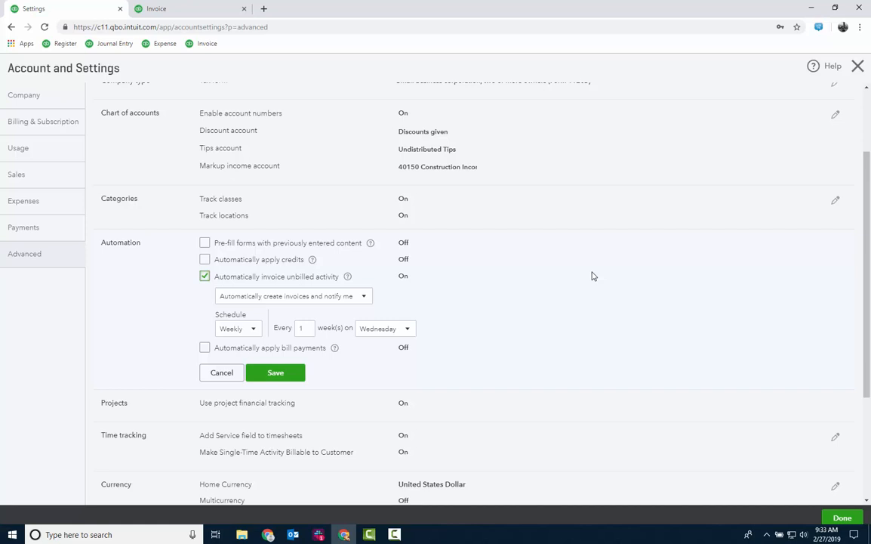
Turn off automatic invoicing of unbilled activity and save the Automation section while leaving it.
left_click(205, 275)
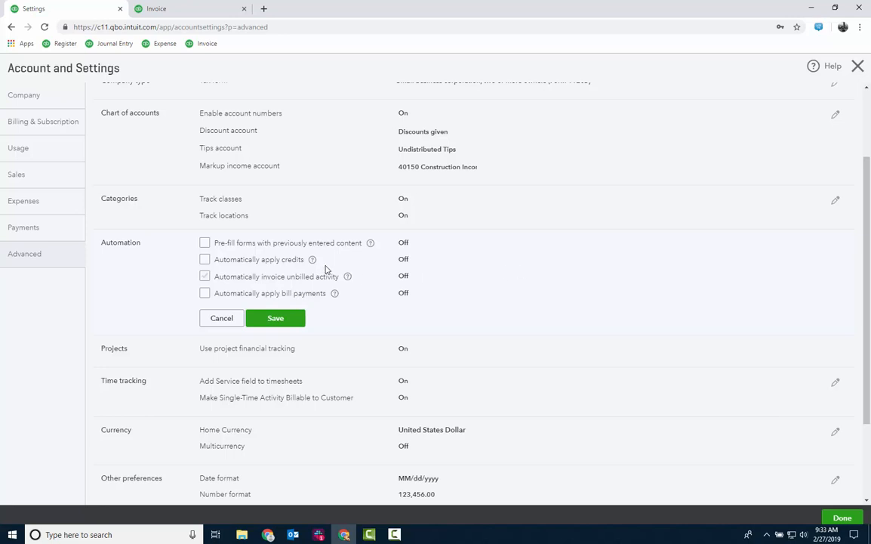
left_click(520, 268)
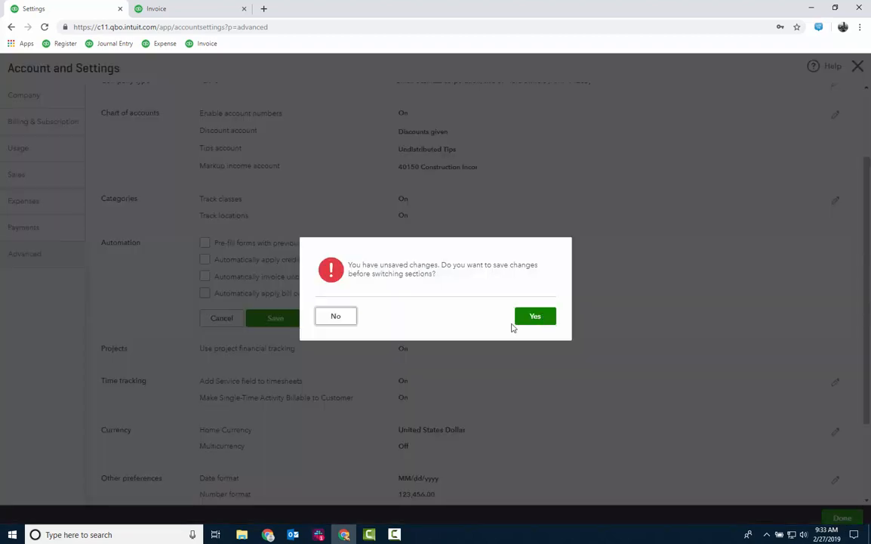
left_click(532, 315)
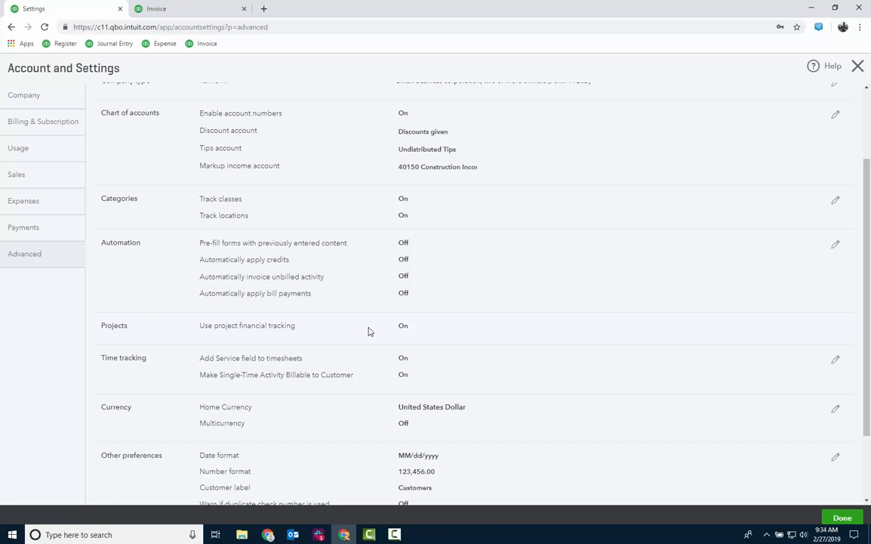
Examine the advanced Time tracking and Currency settings one after the other, cancelling each edit.
left_click(493, 378)
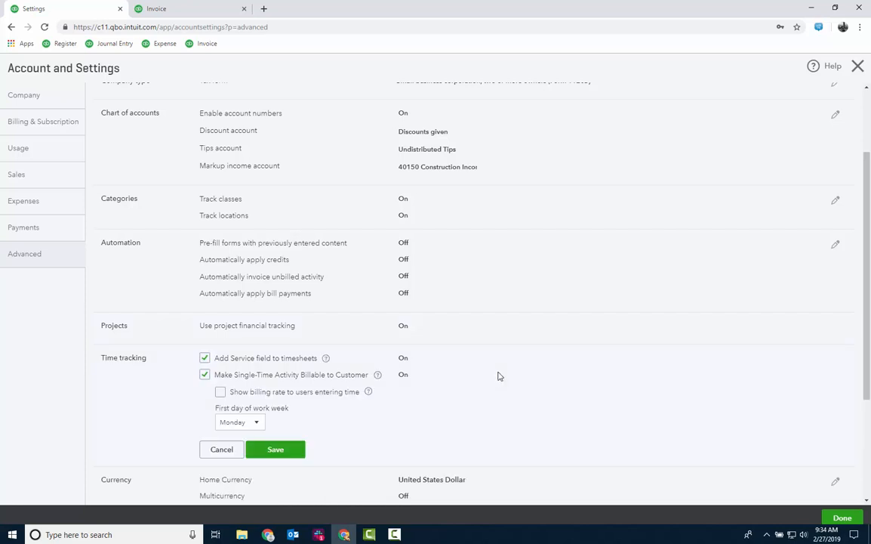
scroll(495, 348, "down", 2)
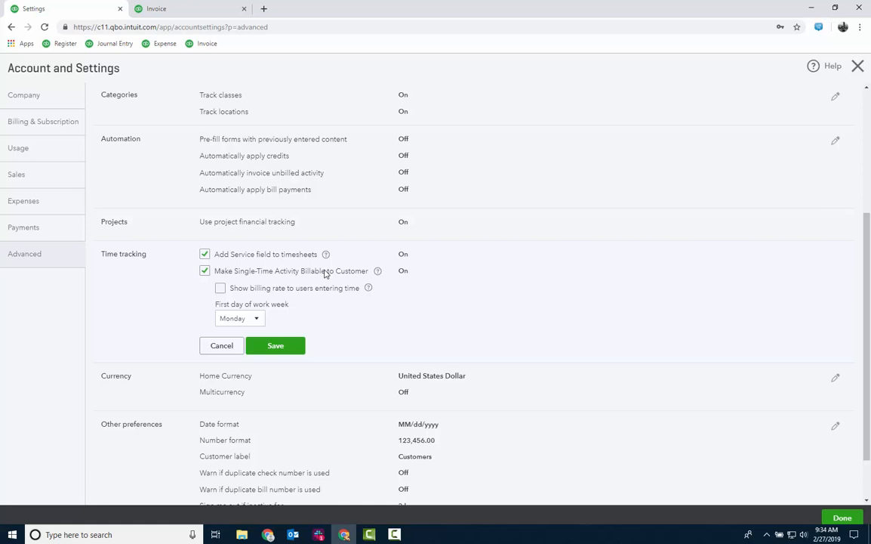
left_click(222, 348)
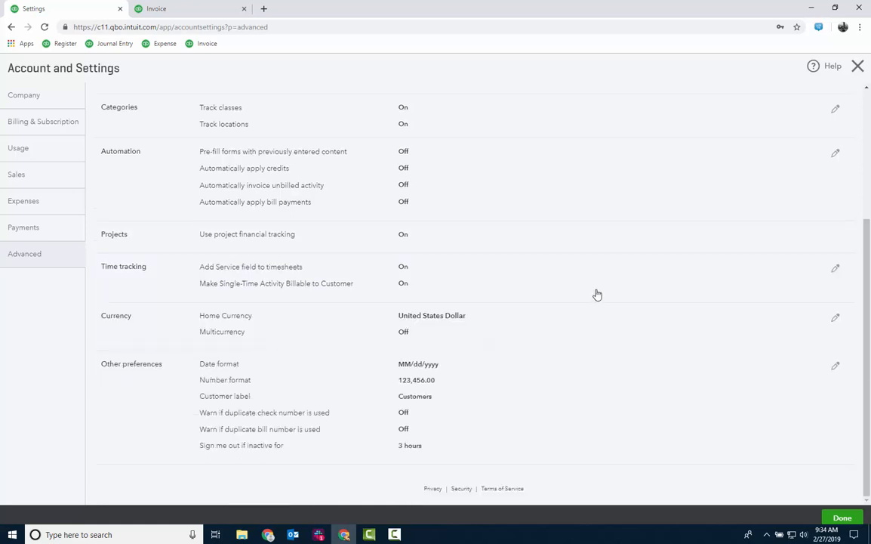
left_click(551, 332)
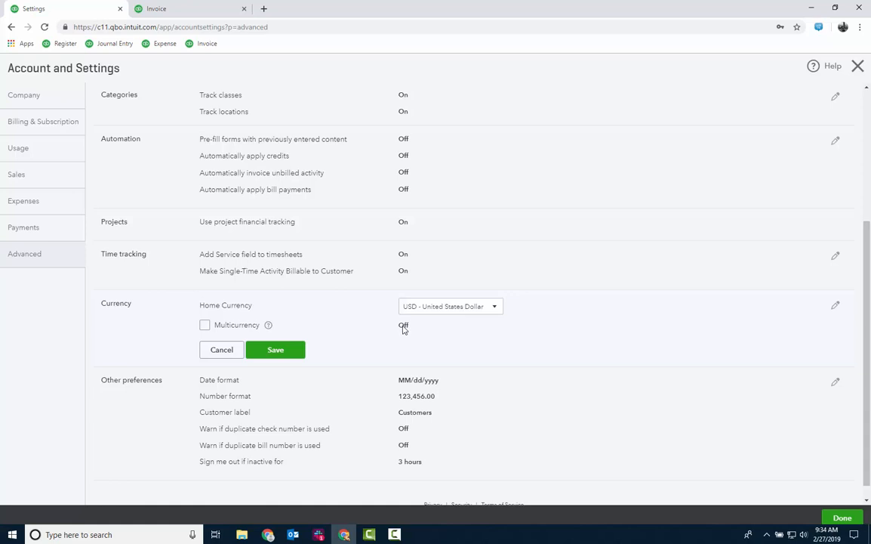
left_click(222, 350)
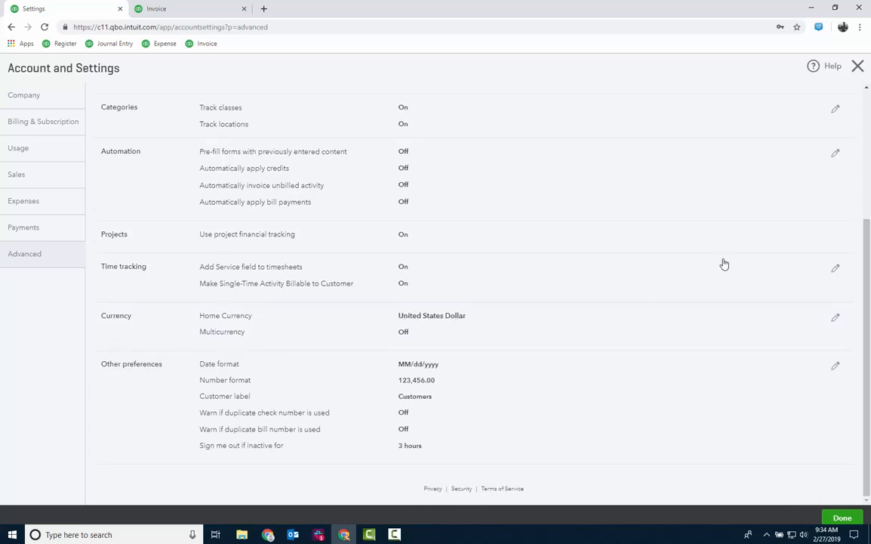
Open the advanced Other preferences section to examine its format, duplicate-number warning and inactivity sign-out options.
left_click(545, 404)
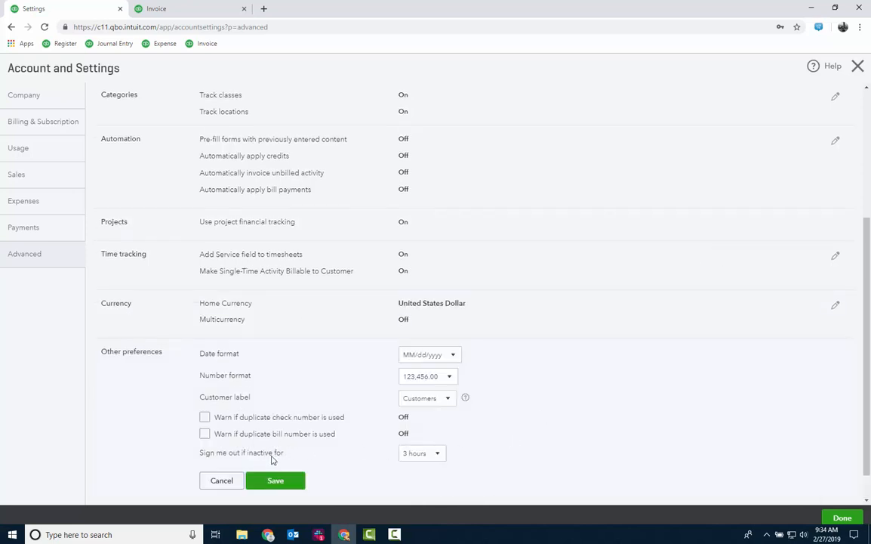